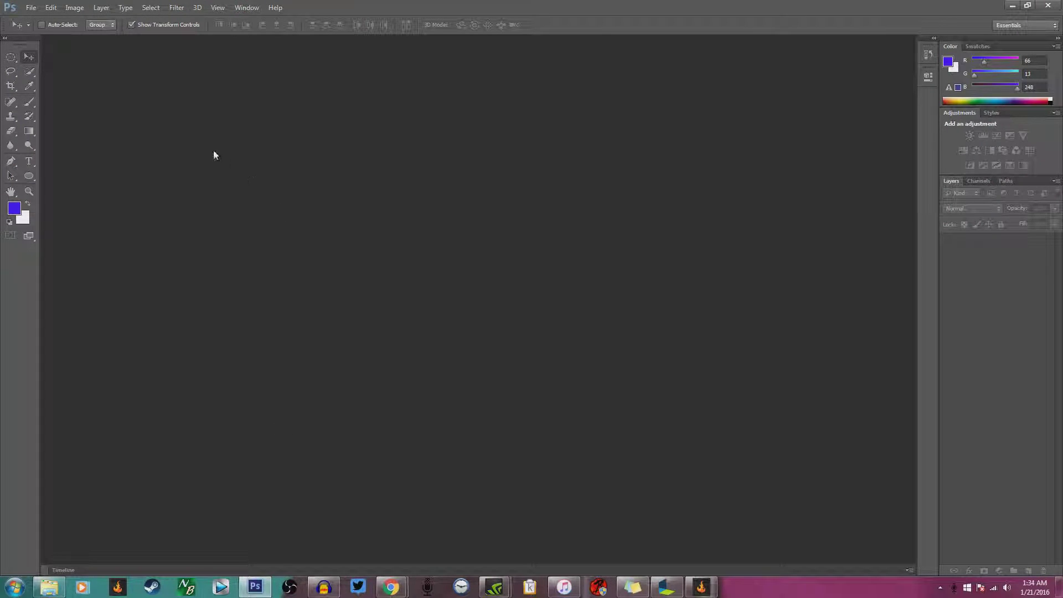
Step: Open the image file Kanbaru.Suruga.full.1778279.jpg
click(32, 8)
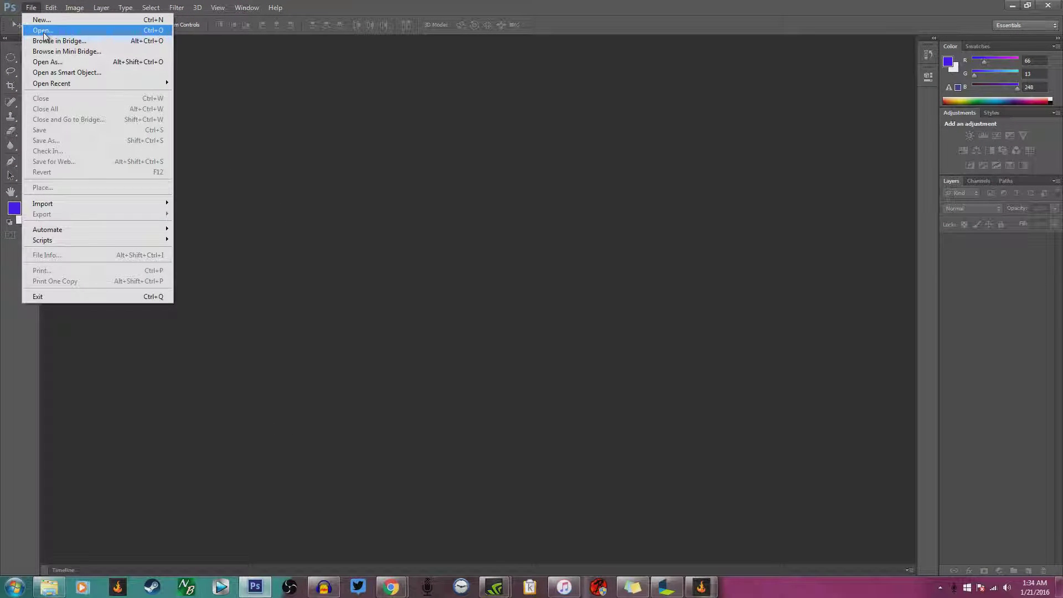
click(43, 30)
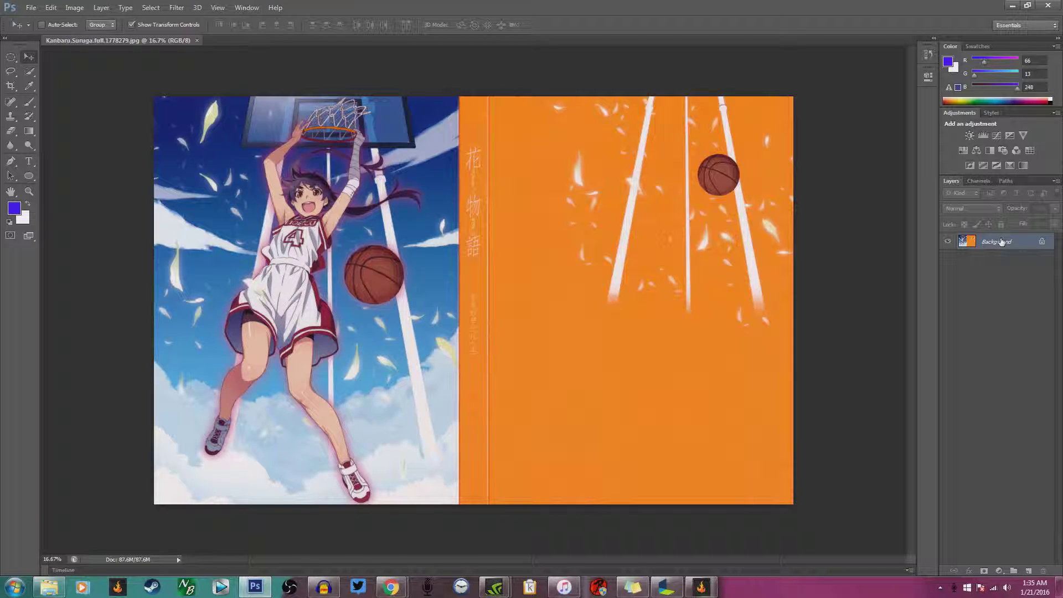
Step: Add a new layer filled with the background color and move it down to leave a thin strip along the image's bottom edge
click(1028, 571)
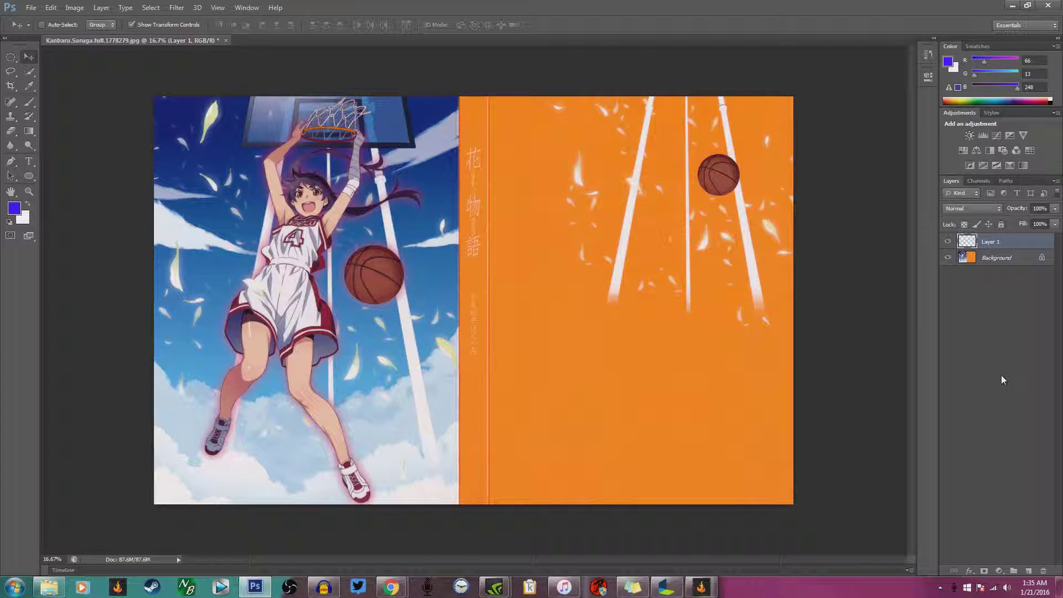
key(ctrl+BackSpace)
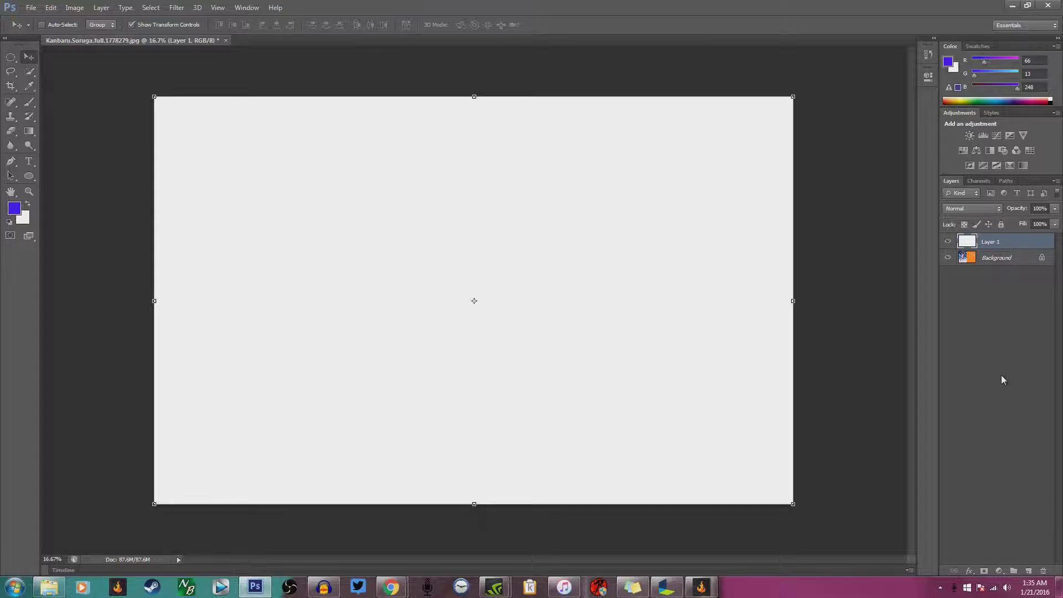
drag(622, 178, 623, 506)
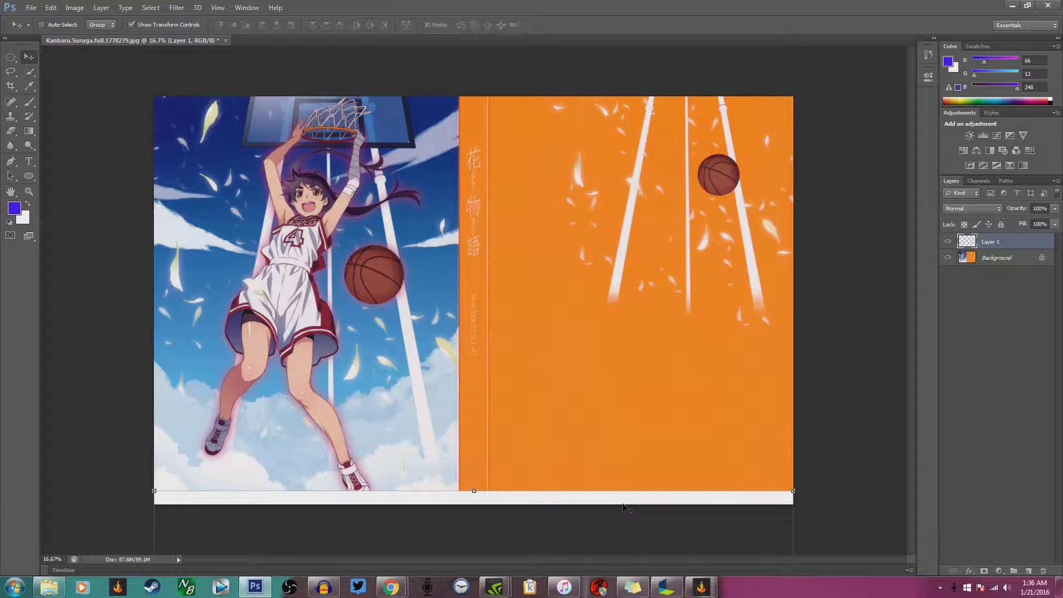
mouse_move(624, 504)
mouse_down()
mouse_move(619, 360)
mouse_move(633, 434)
mouse_move(624, 502)
mouse_up()
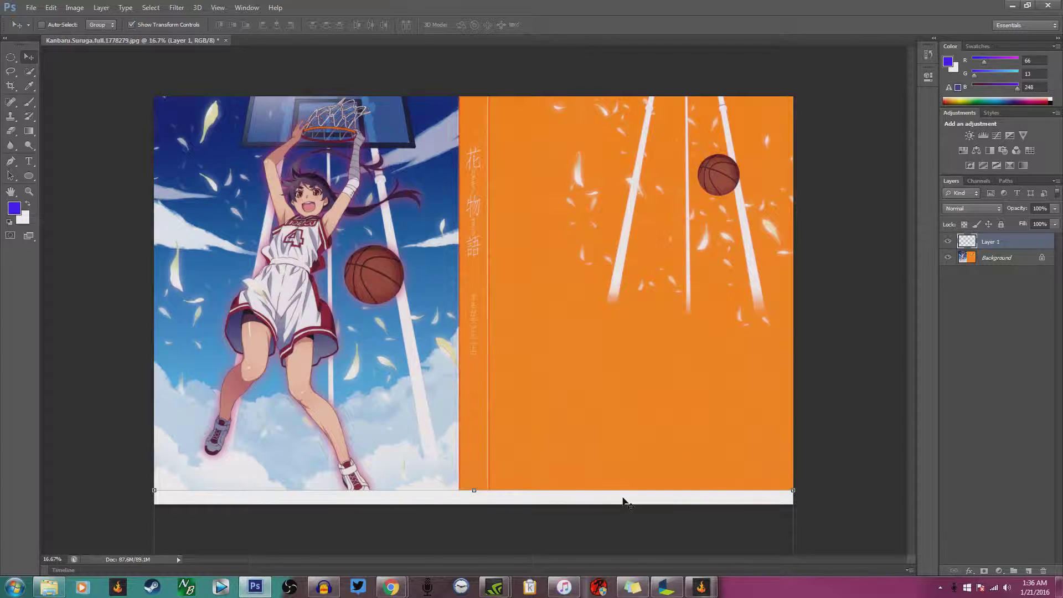
Step: Duplicate the strip layer three times and place the copies as thin strips along the image's left, top and right edges
key(ctrl+j)
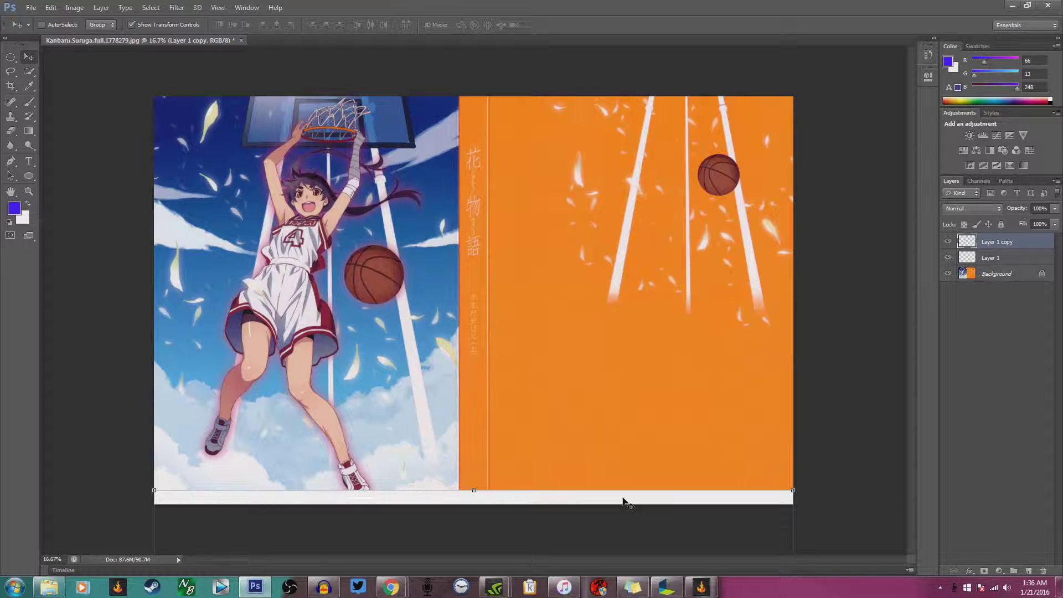
drag(623, 502, 124, 181)
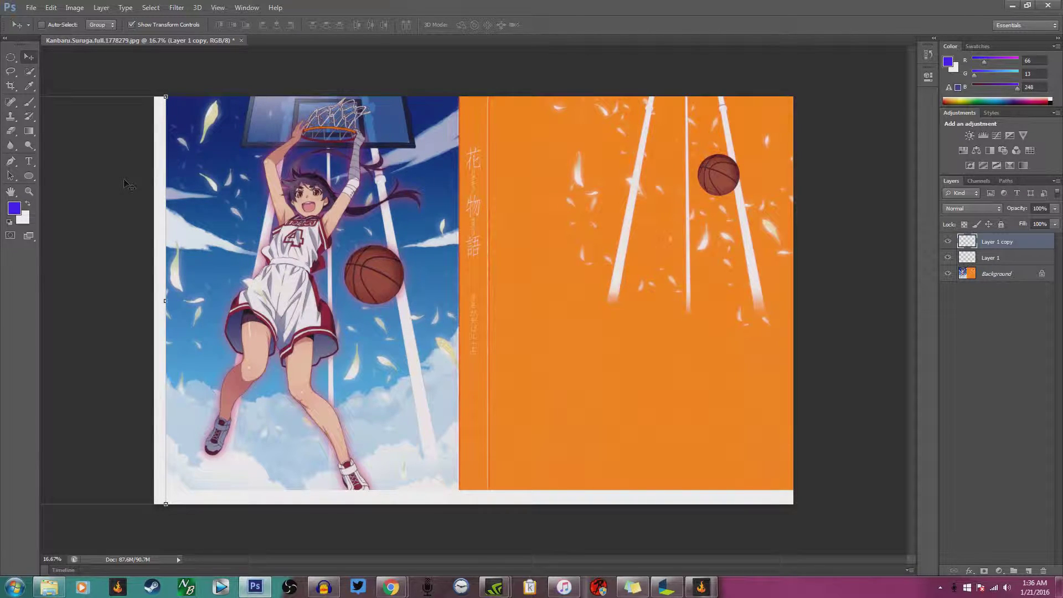
key(ctrl+j)
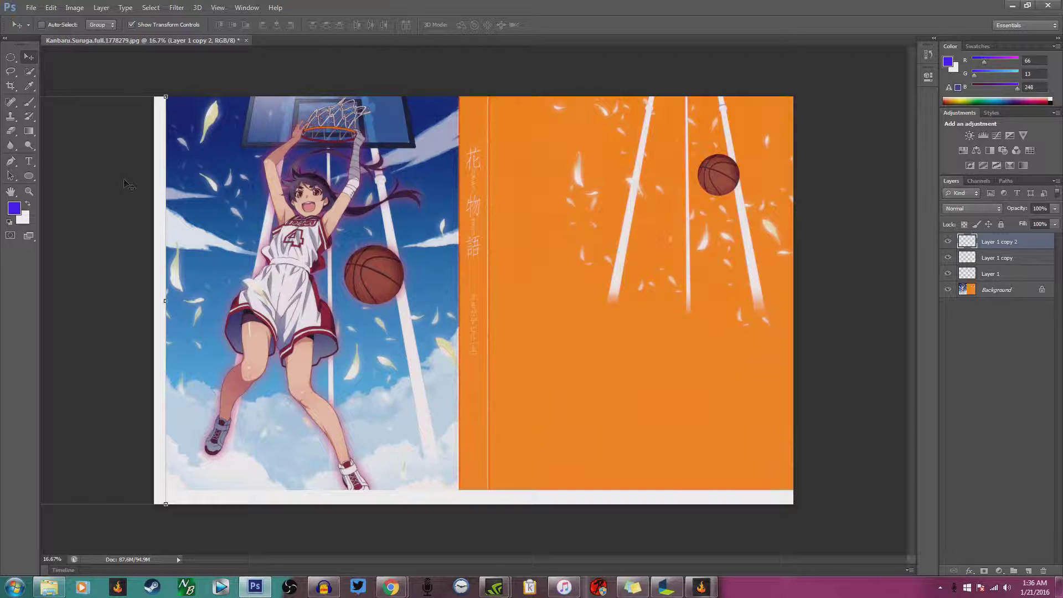
drag(161, 176, 418, 92)
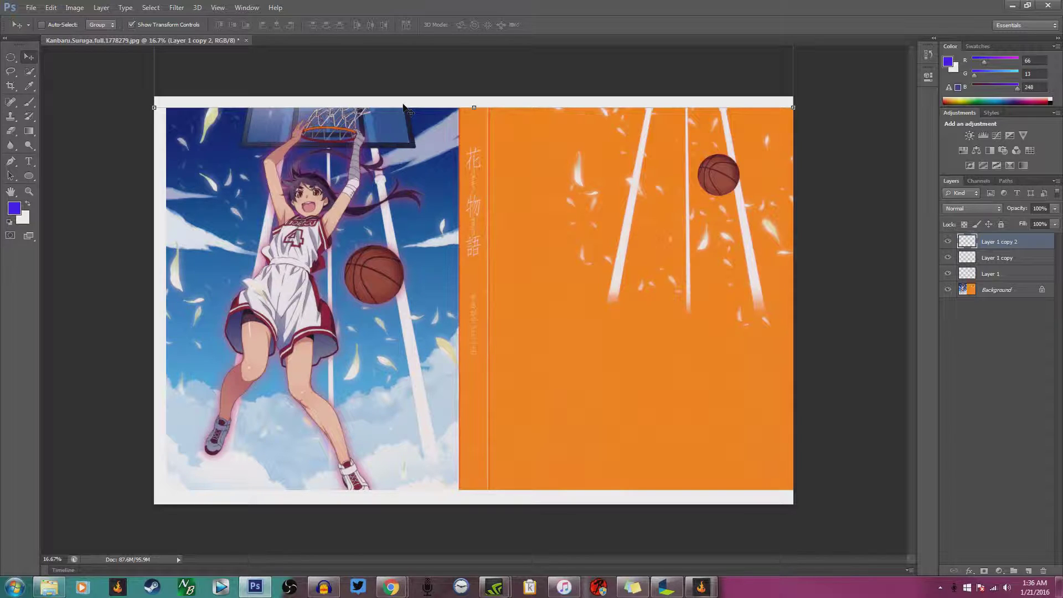
key(ctrl+j)
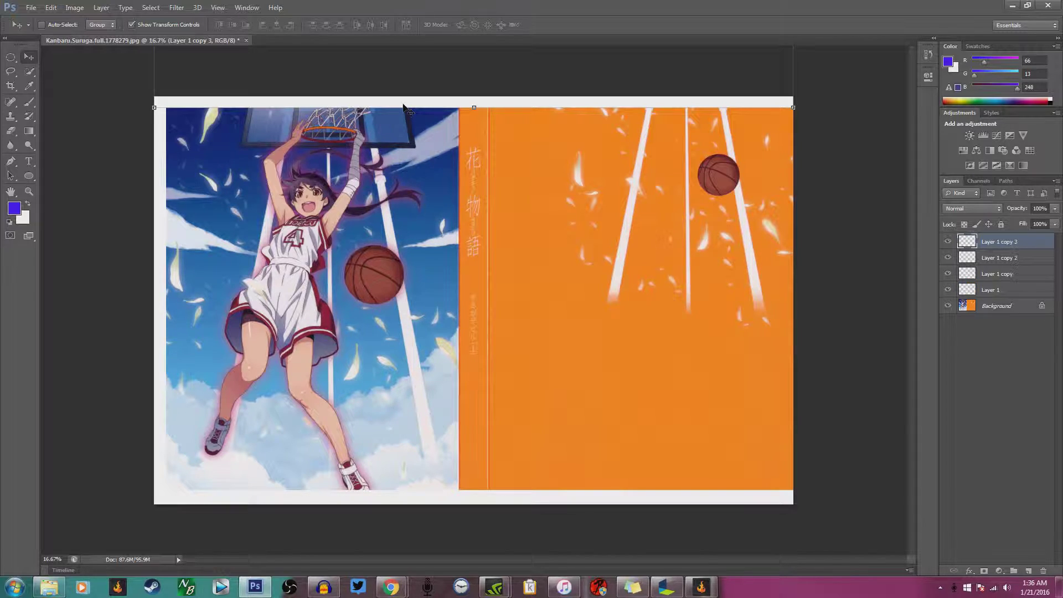
drag(404, 105, 815, 278)
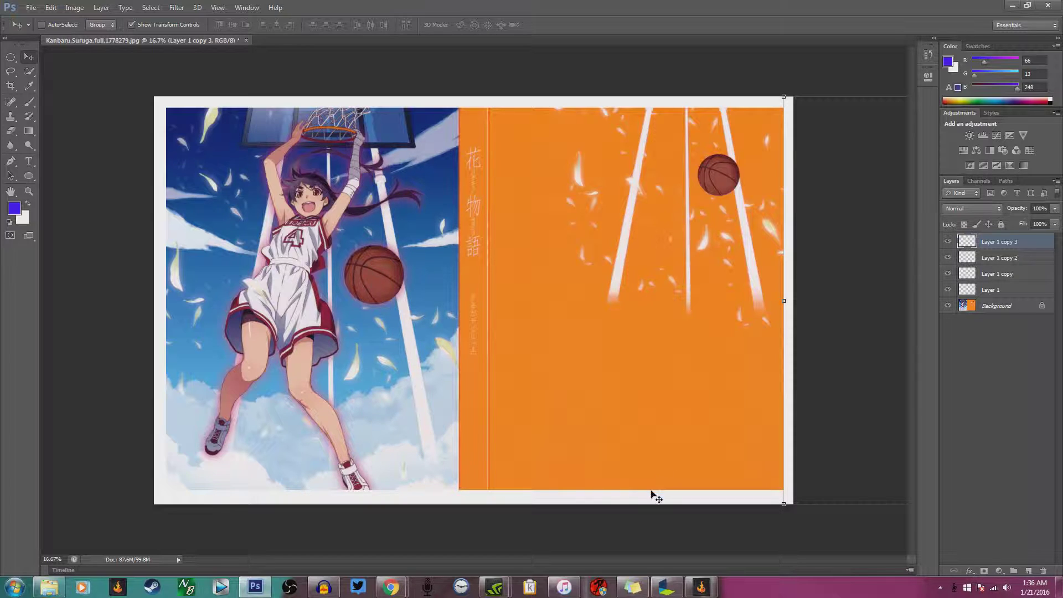
Step: Move the bottom strip on Layer 1 slightly down so its thickness matches the other border strips
click(989, 274)
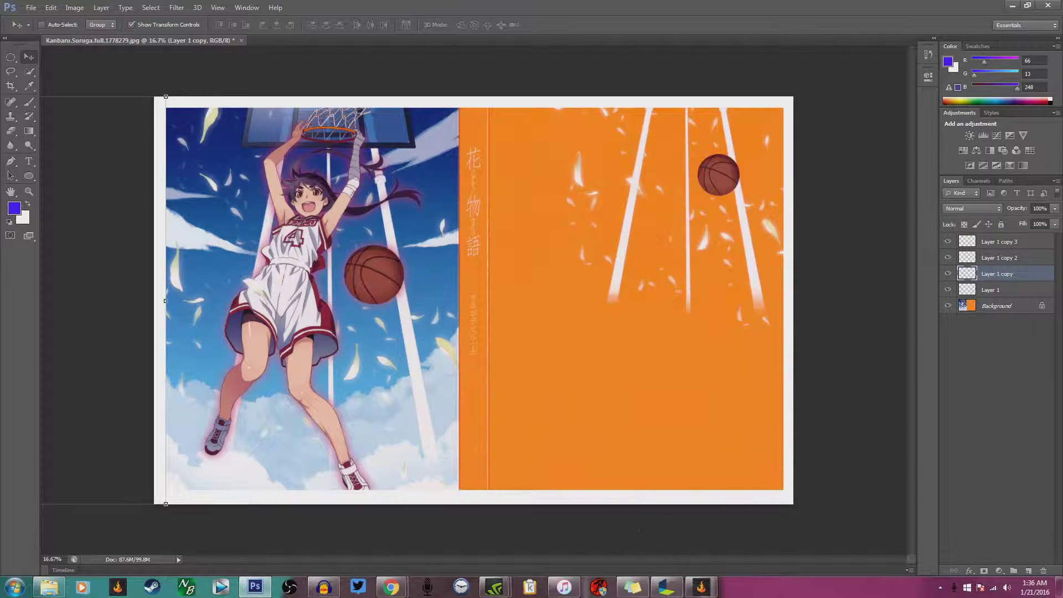
click(991, 290)
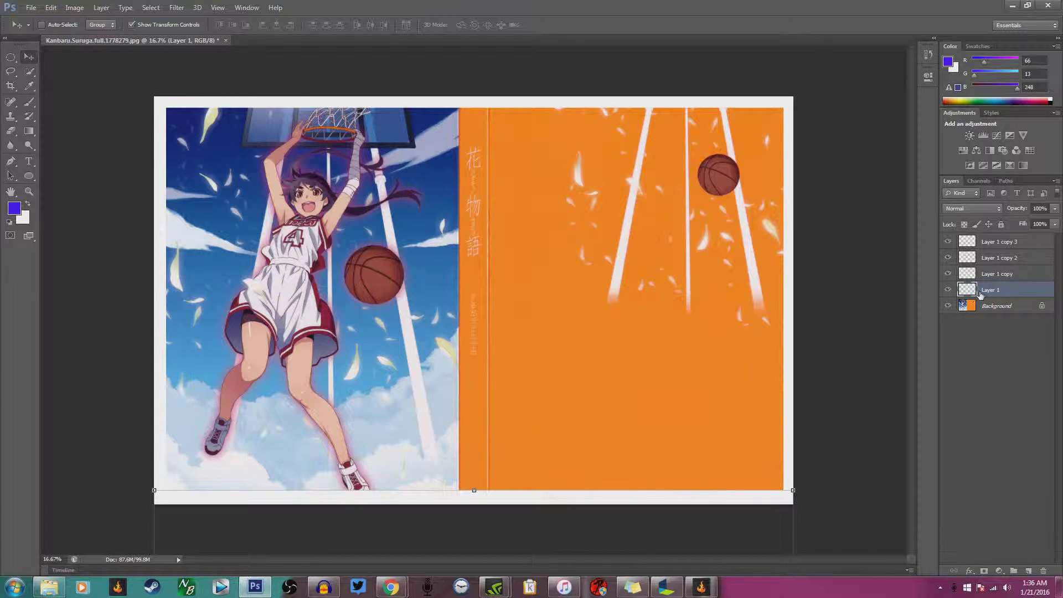
drag(667, 506, 666, 504)
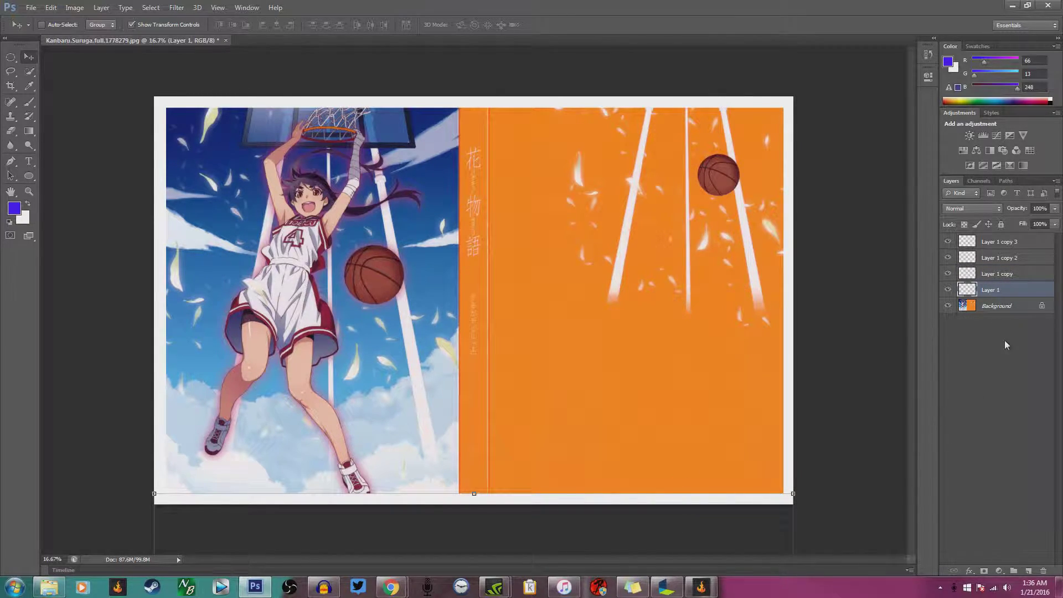
Step: Merge the four border strips into one layer with the Background hidden, and show the Background again
click(949, 306)
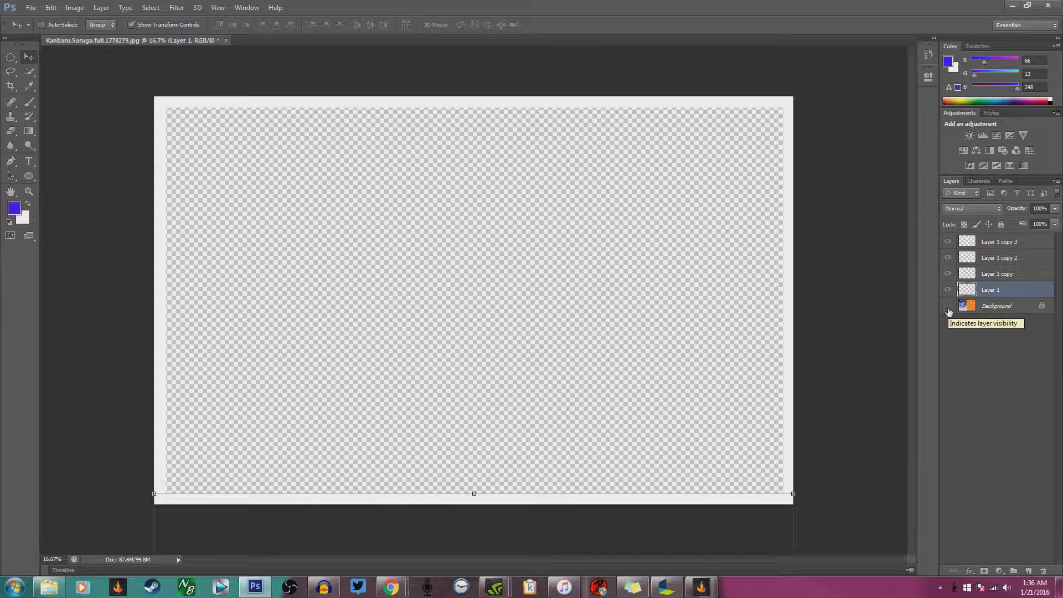
right_click(1014, 290)
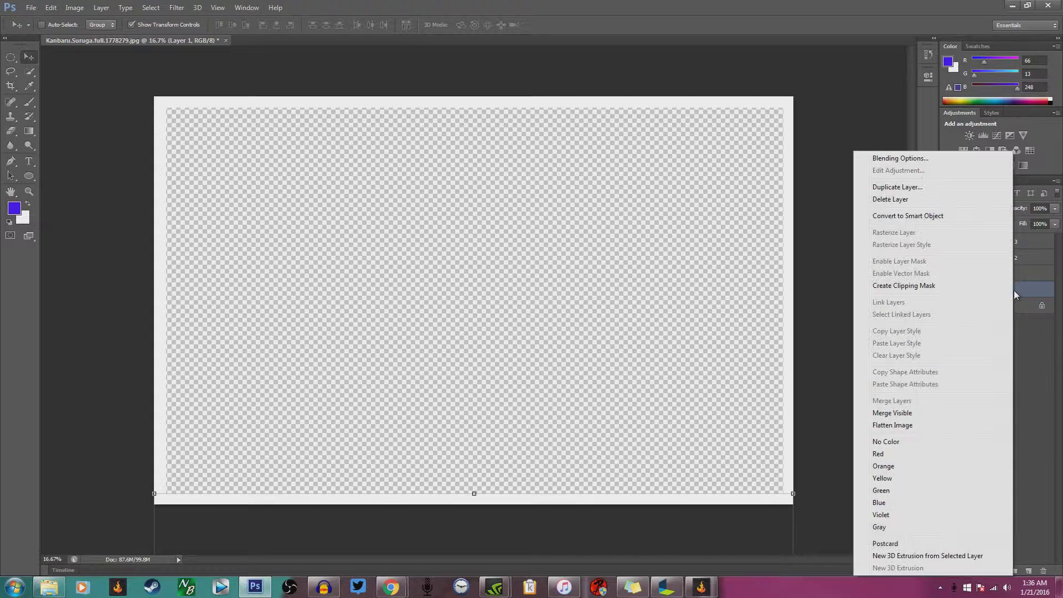
click(920, 416)
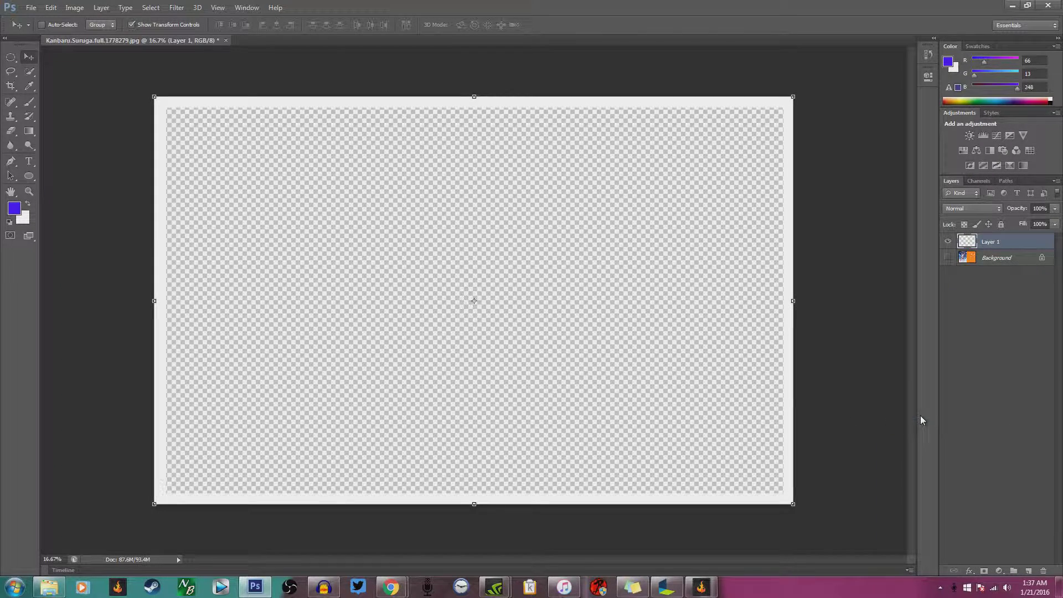
click(948, 257)
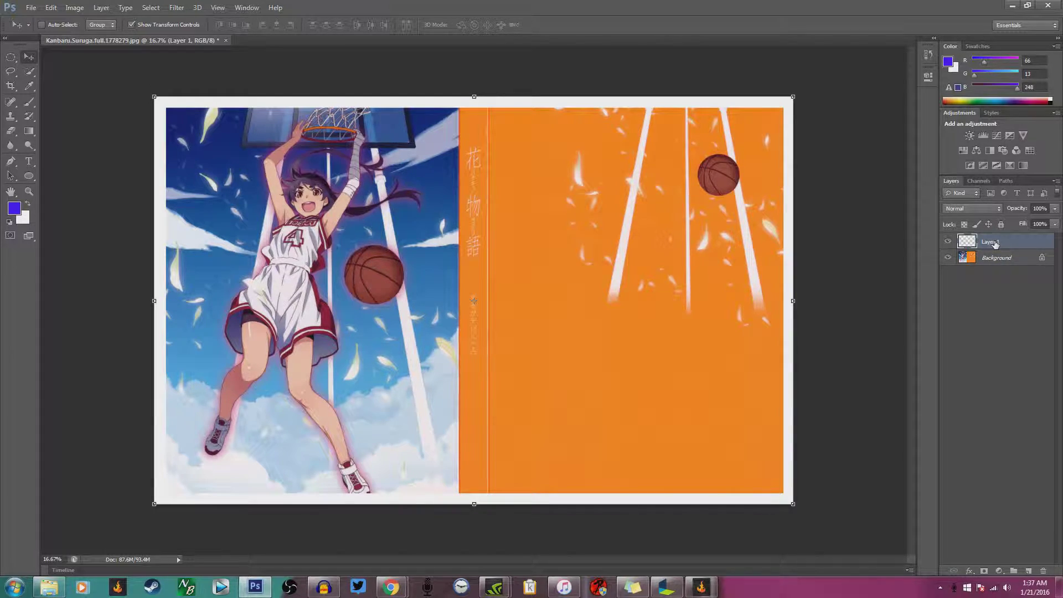
Step: Duplicate the frame layer and scale the copy to about 97.23% width and 95.66% height, forming an inner border
key(ctrl+j)
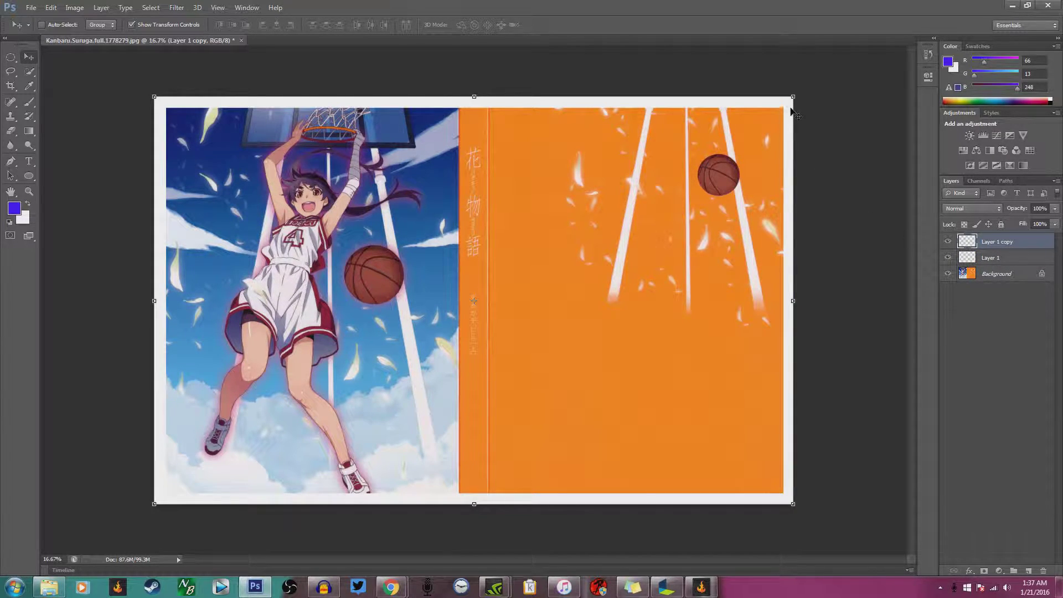
mouse_move(792, 98)
mouse_down()
mouse_move(780, 114)
mouse_move(784, 105)
mouse_up()
drag(154, 504, 163, 497)
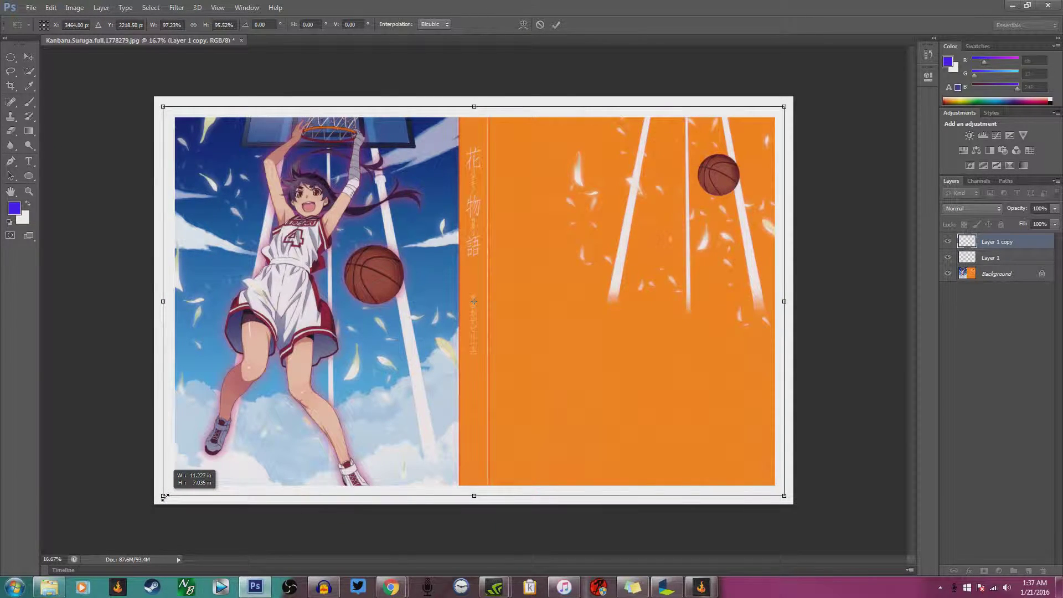
drag(164, 496, 164, 498)
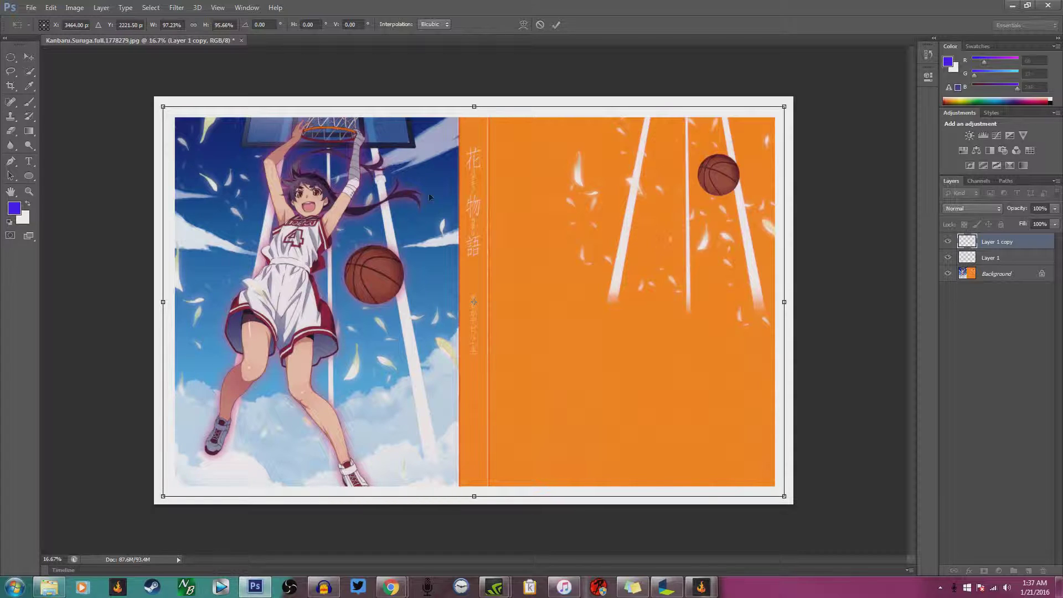
click(557, 25)
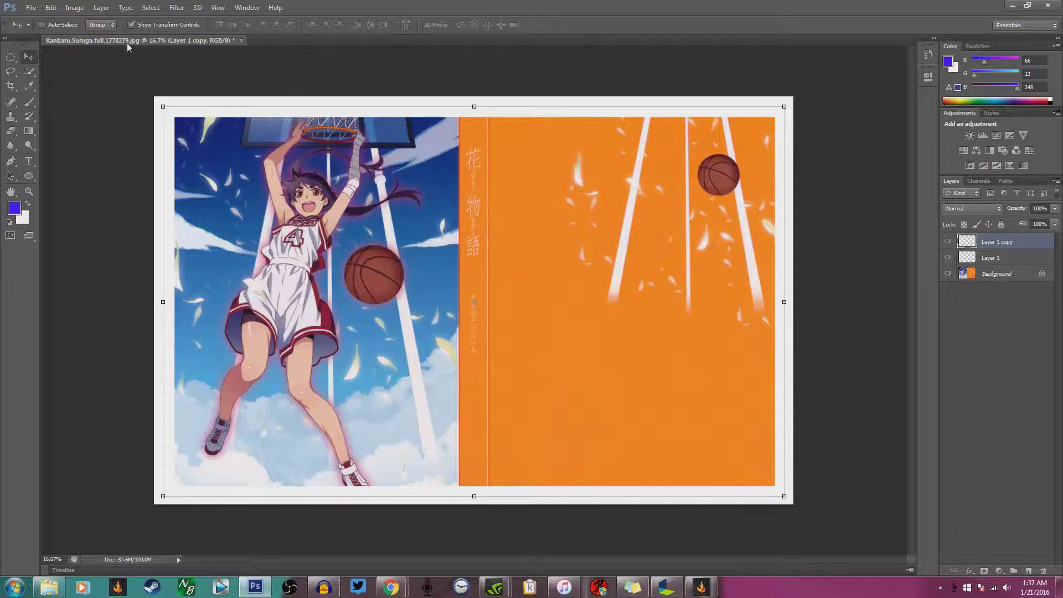
Step: Turn the Show Transform Controls option off and back on
click(131, 25)
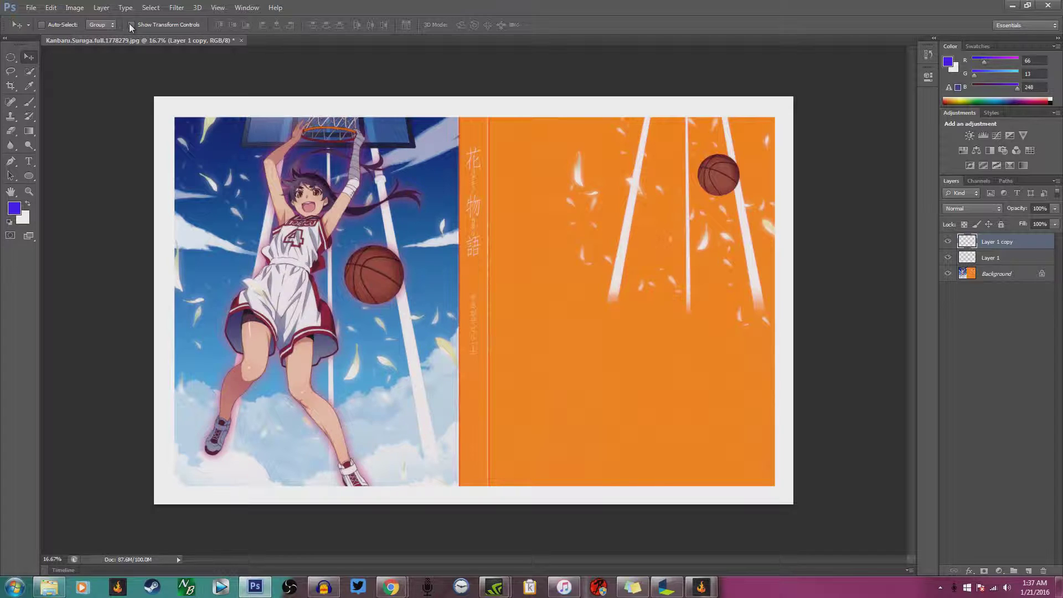
click(130, 25)
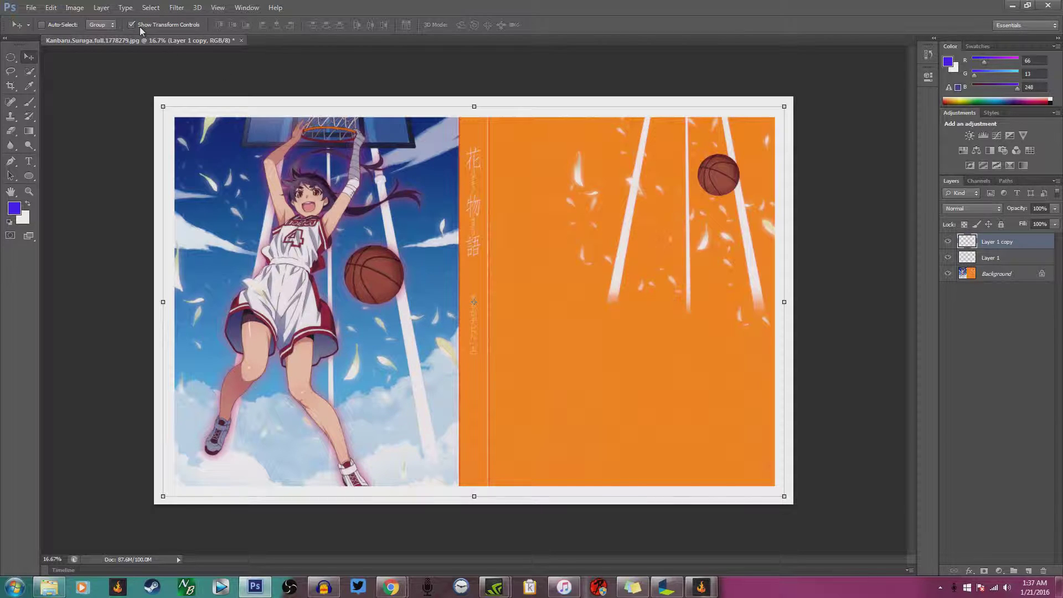
Step: Add a reversed linear Gradient Overlay to the inner border layer in its blending options
right_click(1016, 245)
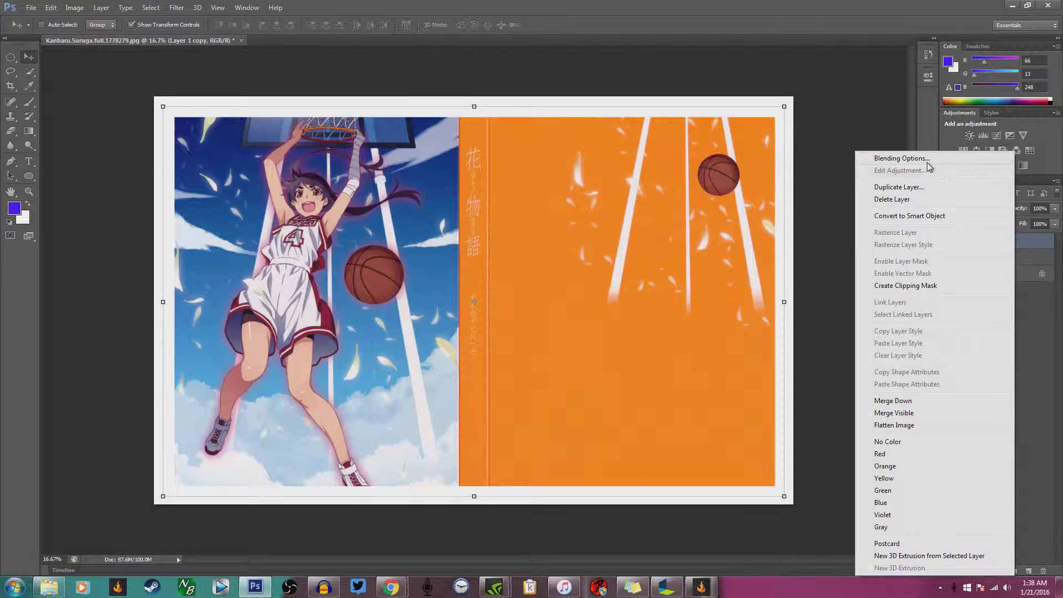
key(Escape)
key(h)
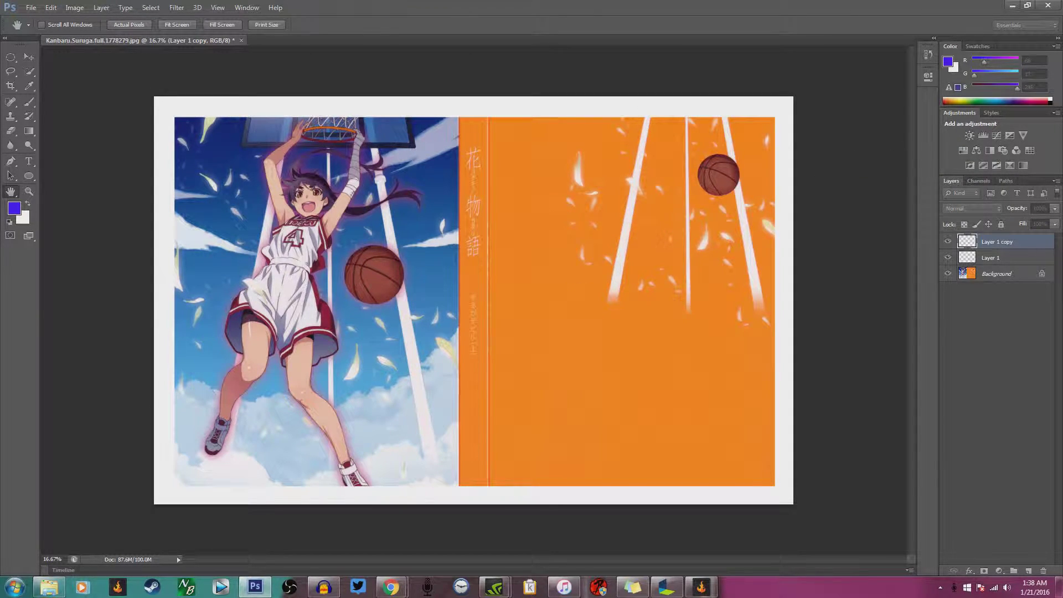
drag(623, 237, 638, 208)
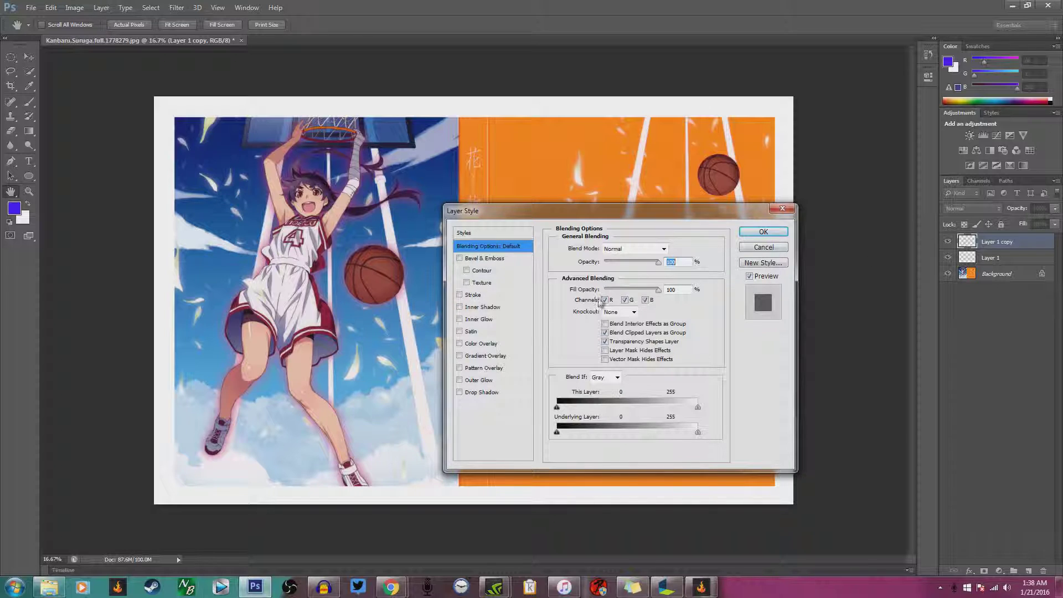
click(485, 357)
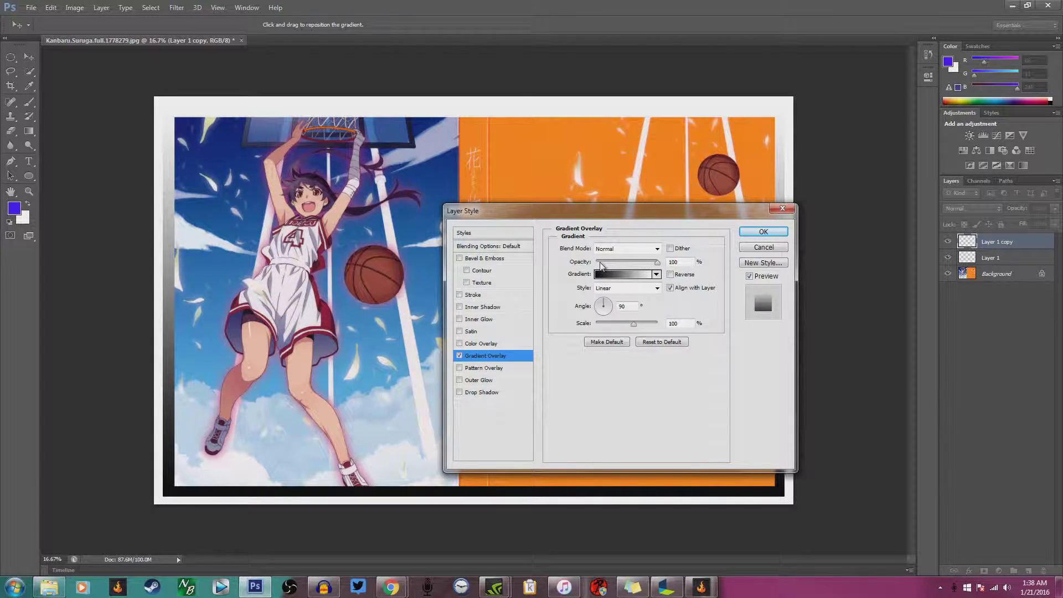
click(671, 275)
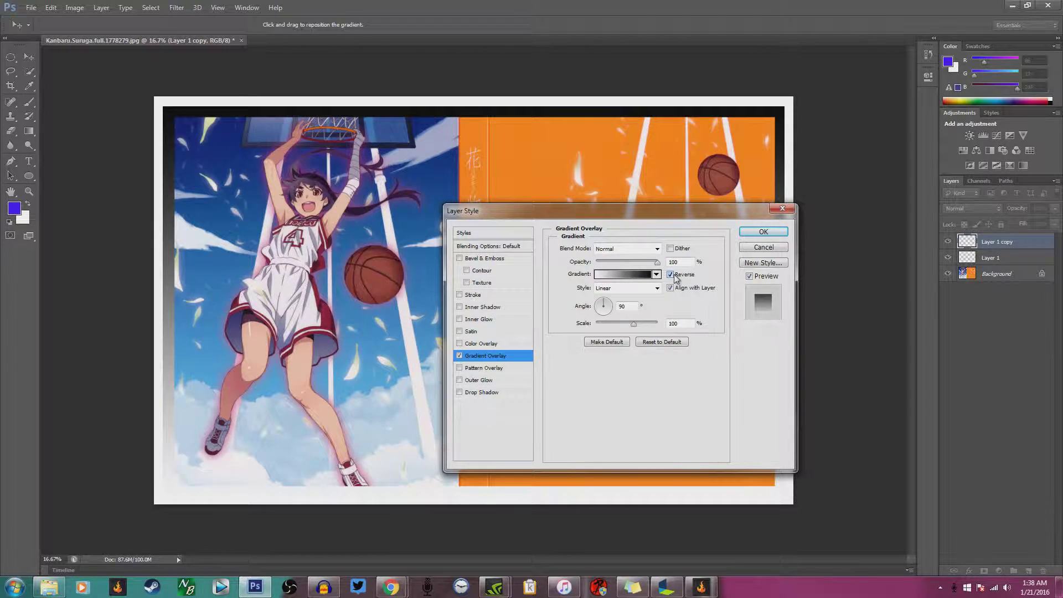
Step: Load the Foreground to Transparent preset for the overlay gradient and change its starting color stop to orange
click(644, 275)
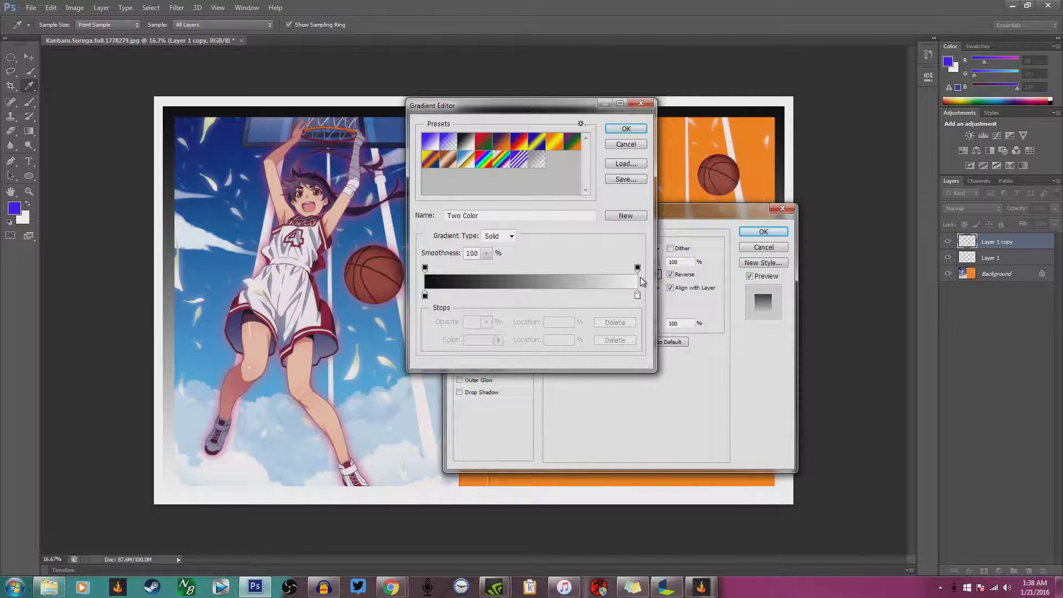
click(448, 142)
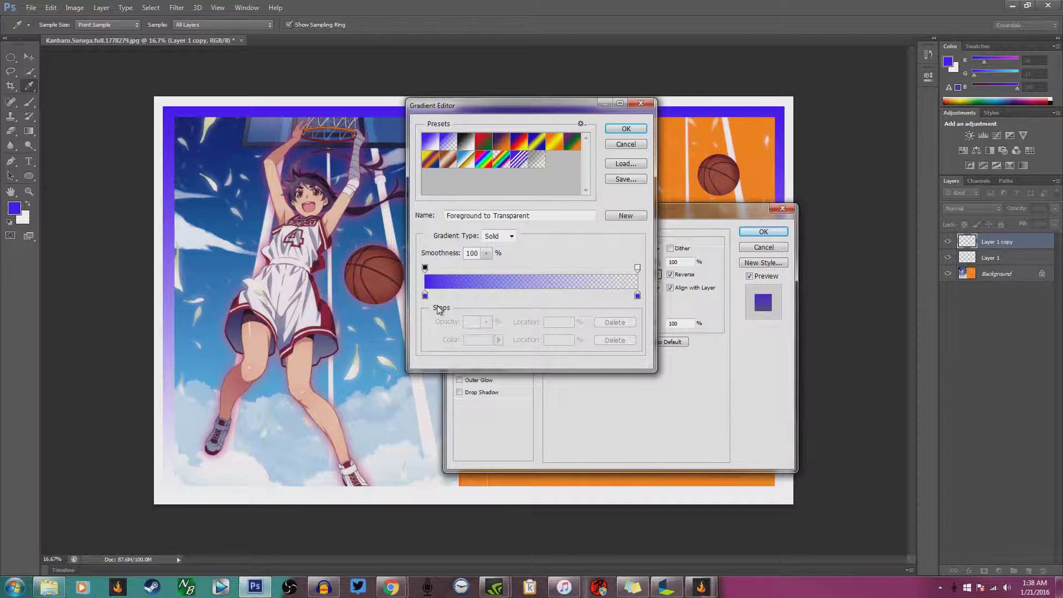
click(425, 295)
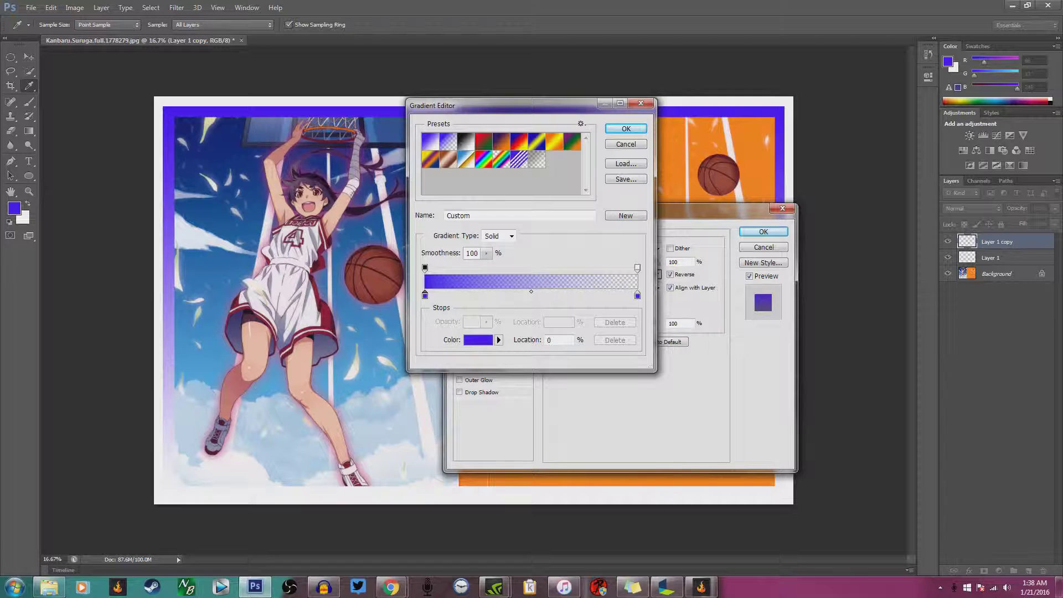
click(478, 340)
drag(534, 267, 355, 339)
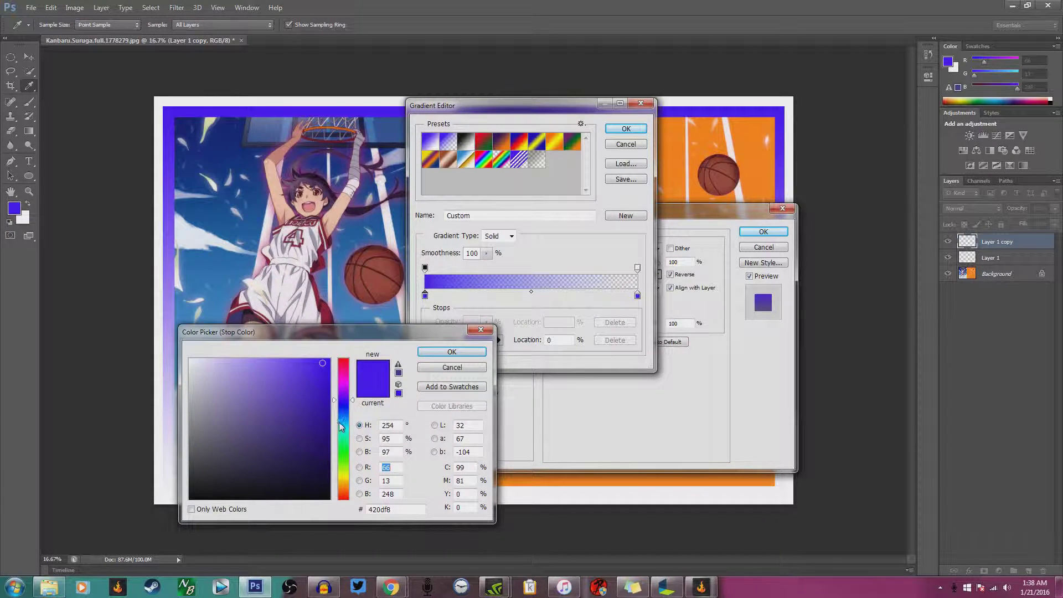
drag(354, 402, 350, 479)
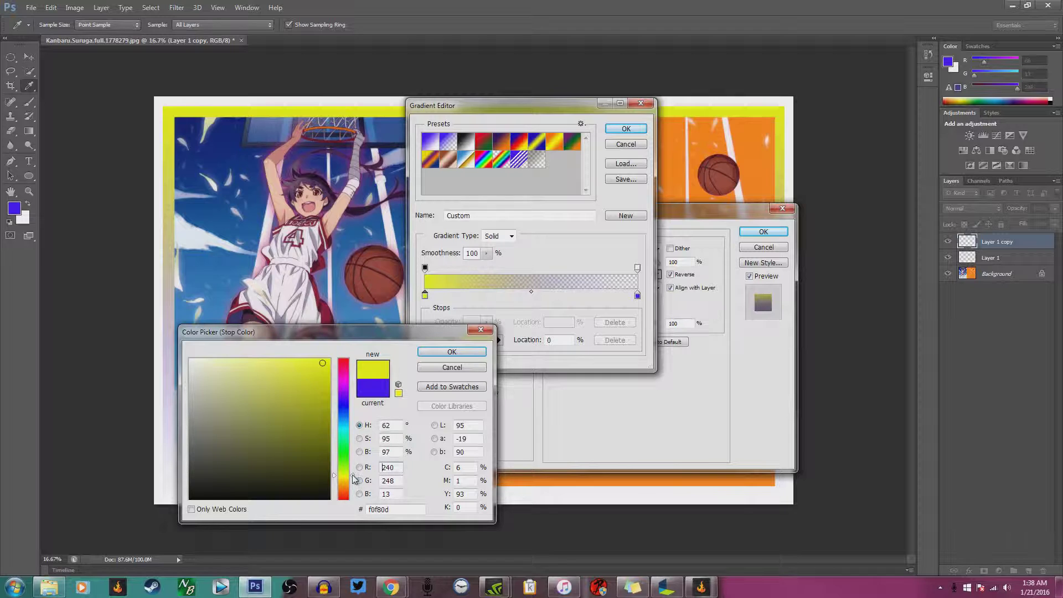
click(352, 482)
drag(353, 486, 352, 489)
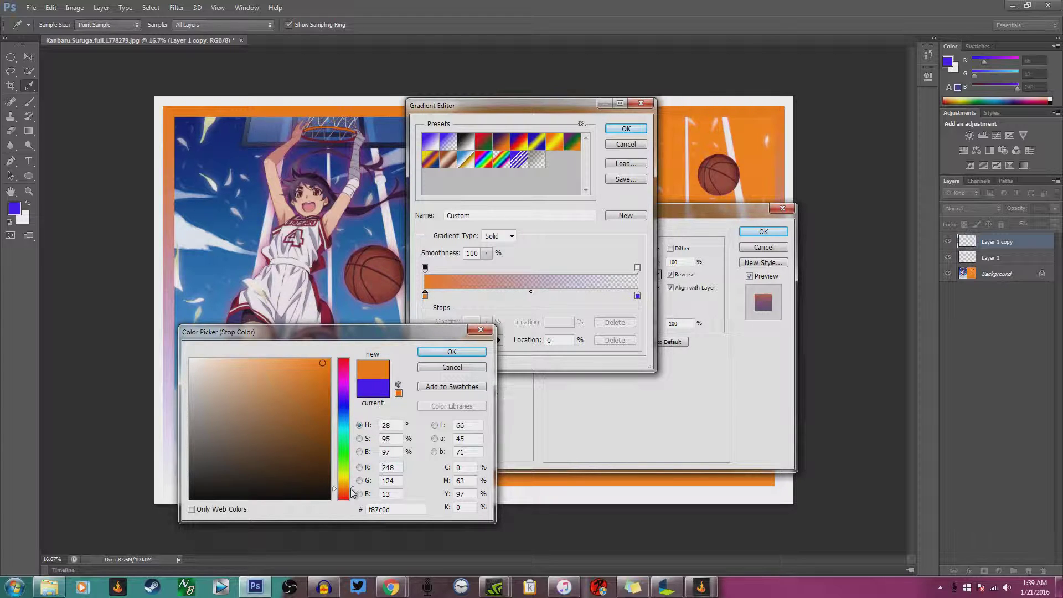
drag(353, 492, 355, 494)
click(474, 353)
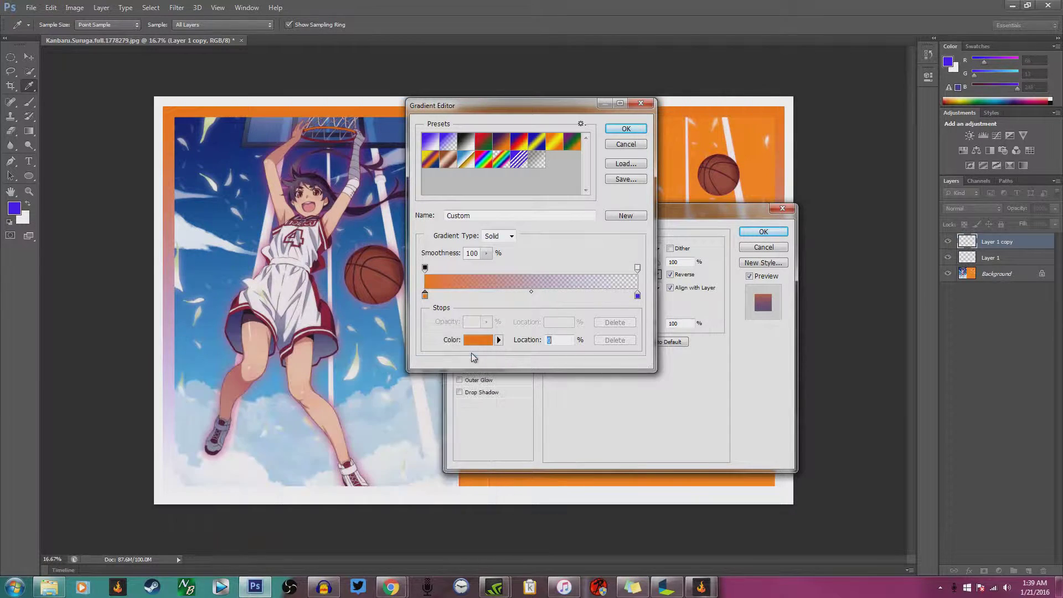
Step: Set the starting color stop to the orange sampled from the image background, #ff8412
click(485, 342)
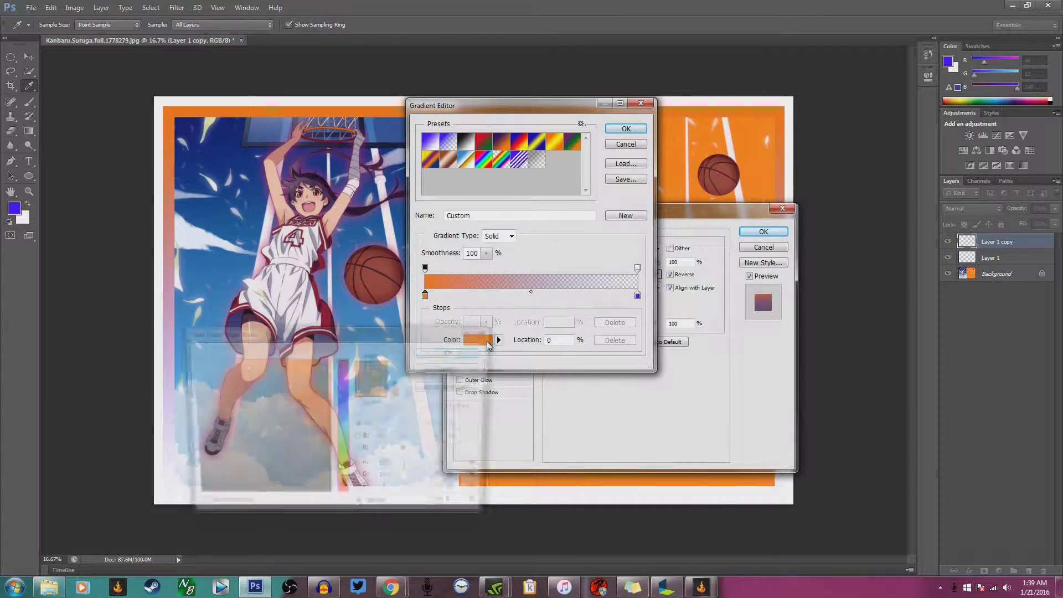
click(741, 139)
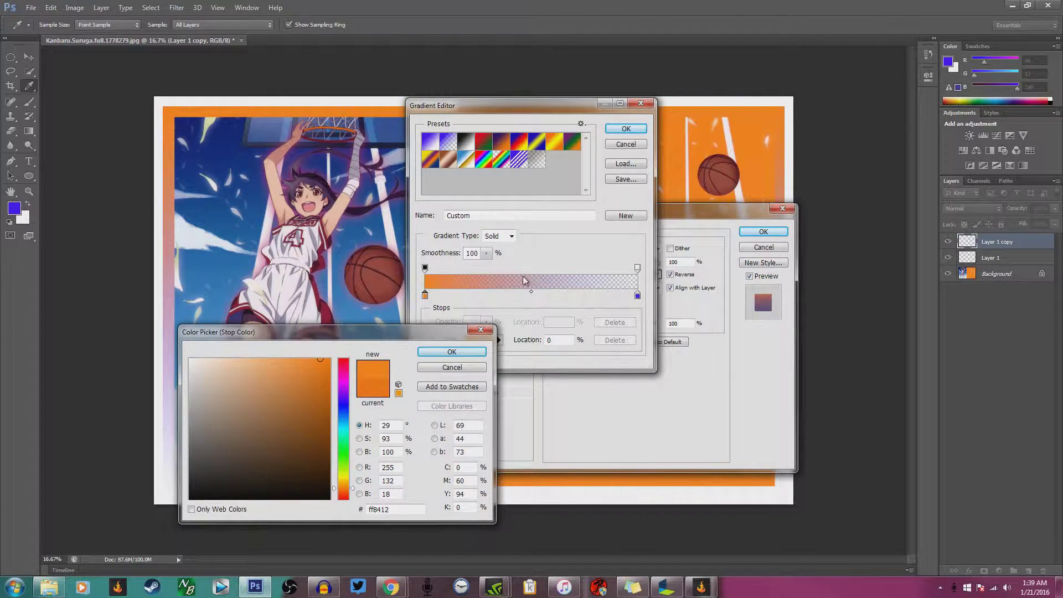
click(442, 353)
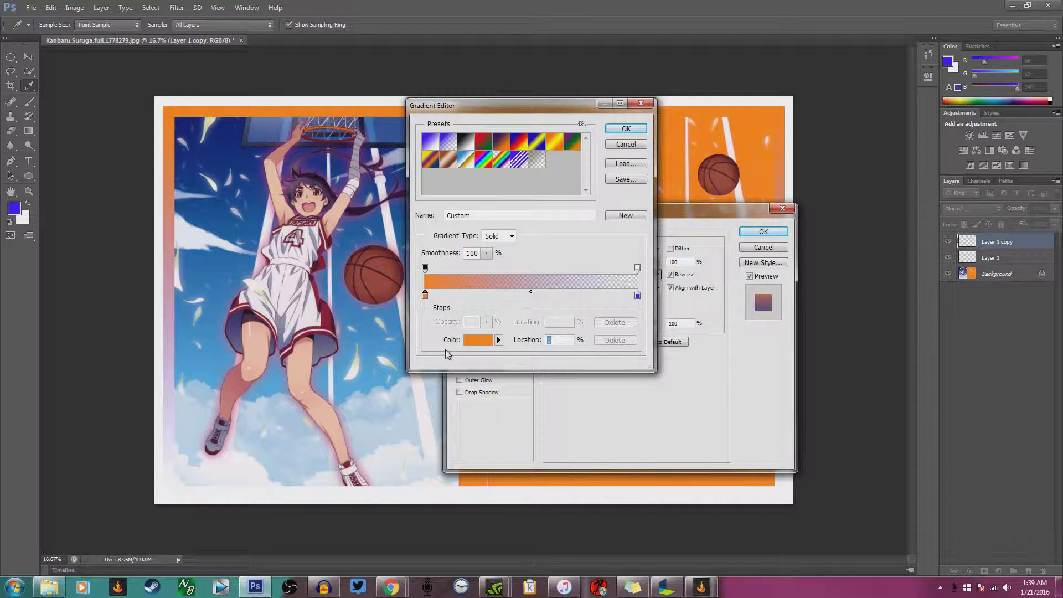
Step: Set the gradient's ending color stop to the image's sampled orange, #ff8311, and apply the Gradient Overlay to the inner border
click(638, 295)
click(480, 341)
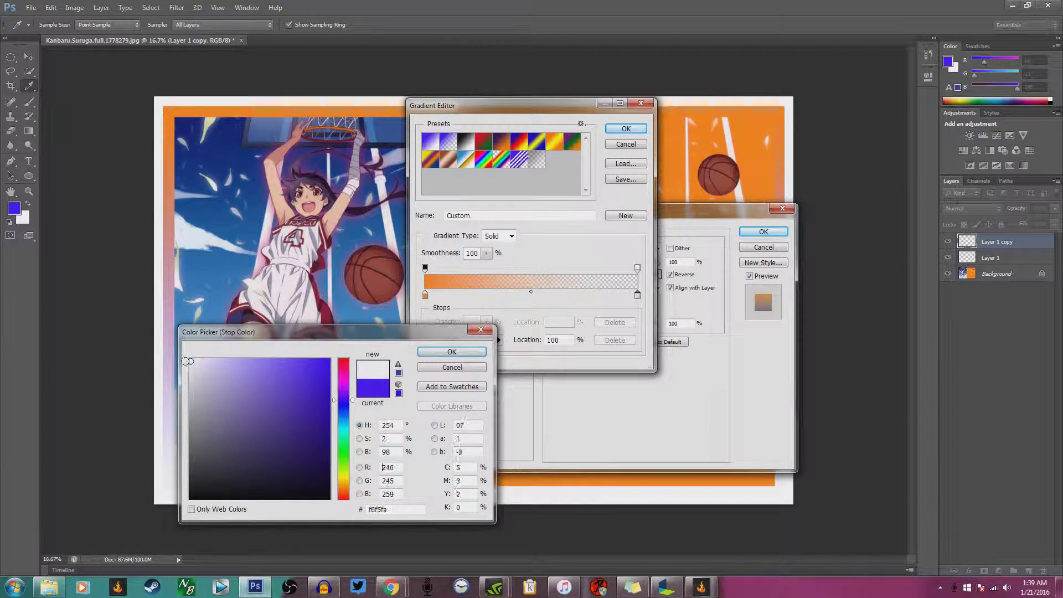
click(160, 237)
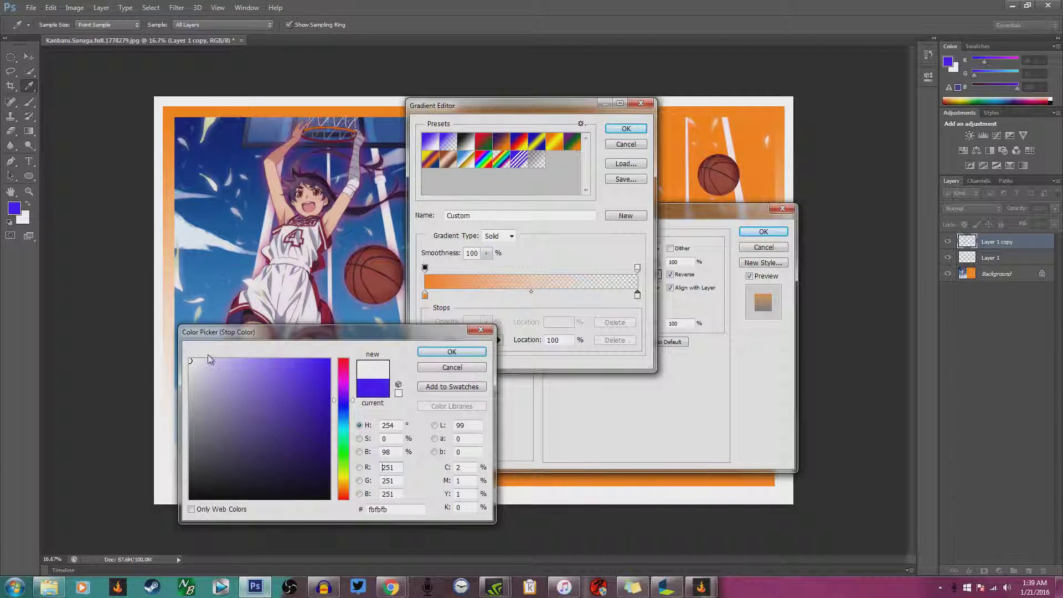
click(755, 143)
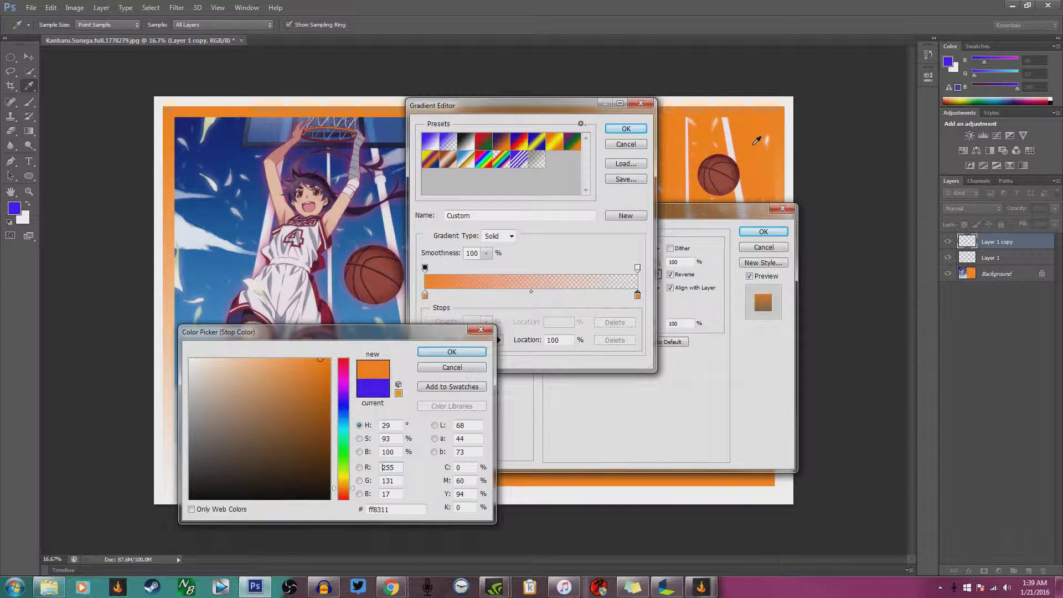
click(463, 355)
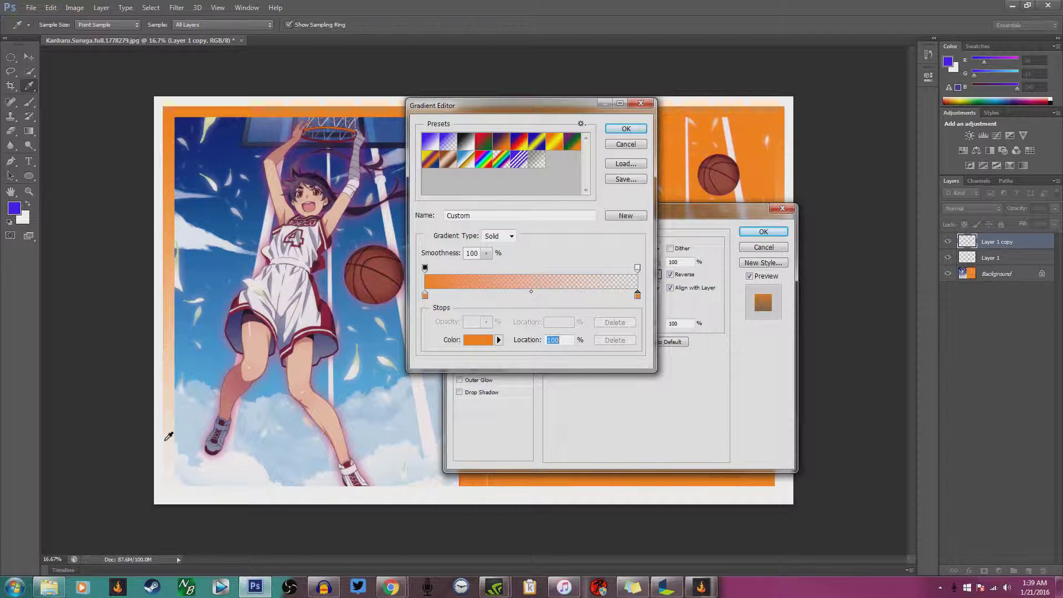
click(632, 132)
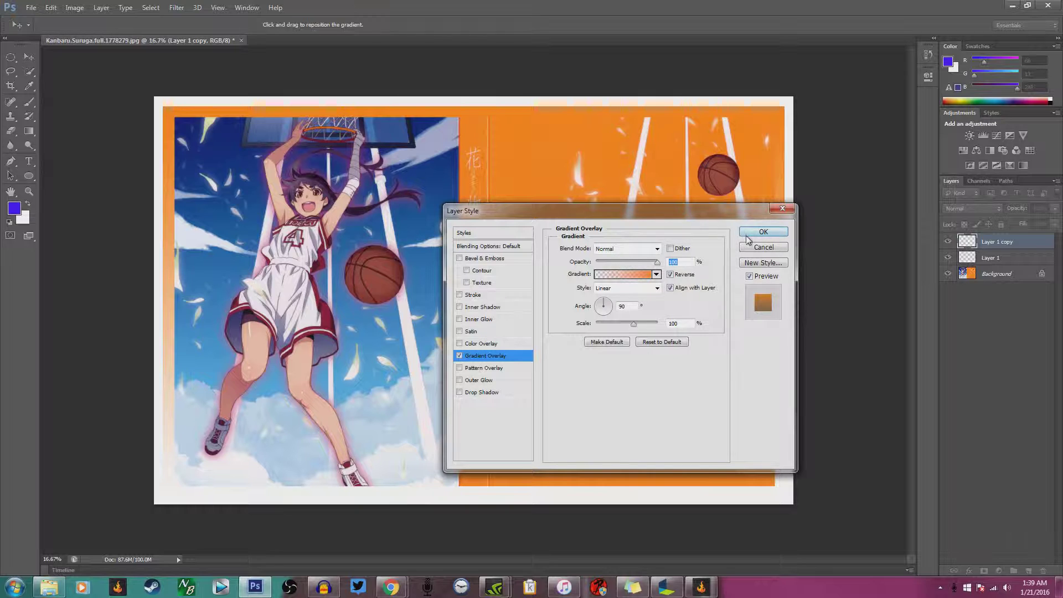
click(761, 232)
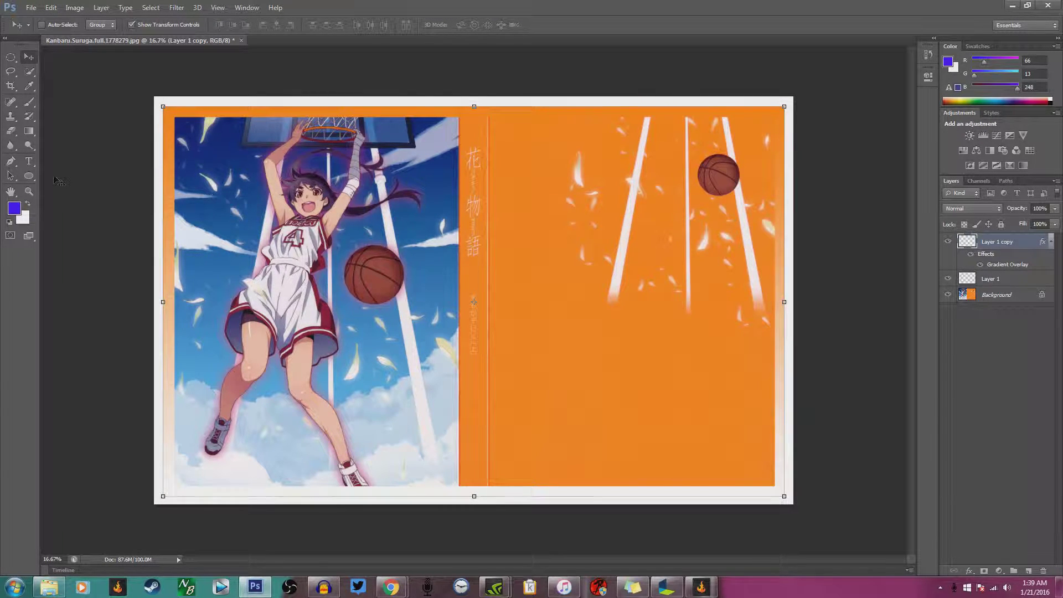
Step: Activate the Type tool, switch to the RudeGaMerZ YouTube channel page in Chrome and reload it
click(29, 161)
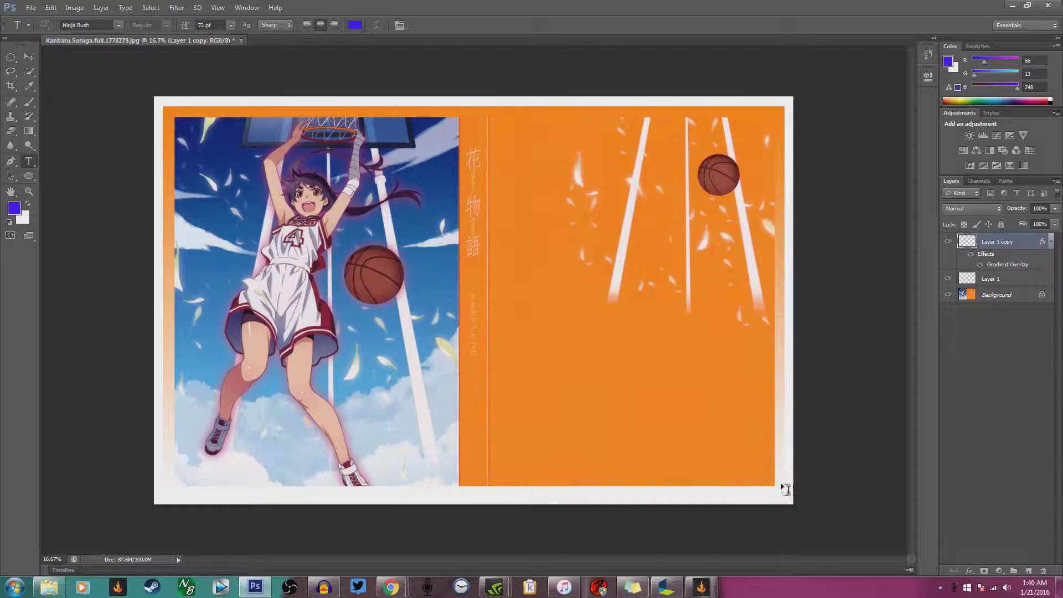
mouse_move(387, 591)
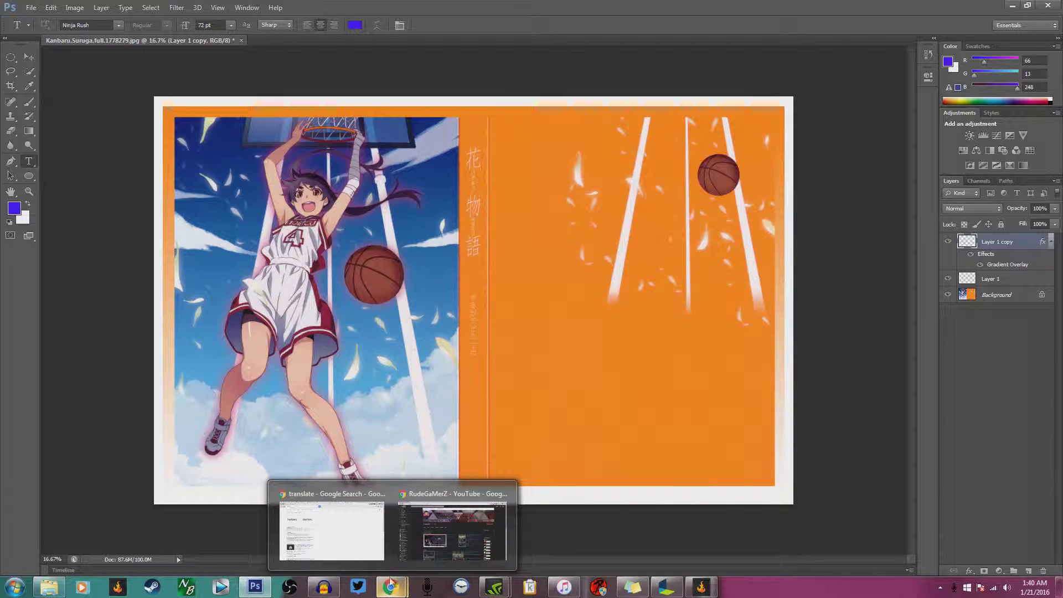
click(430, 529)
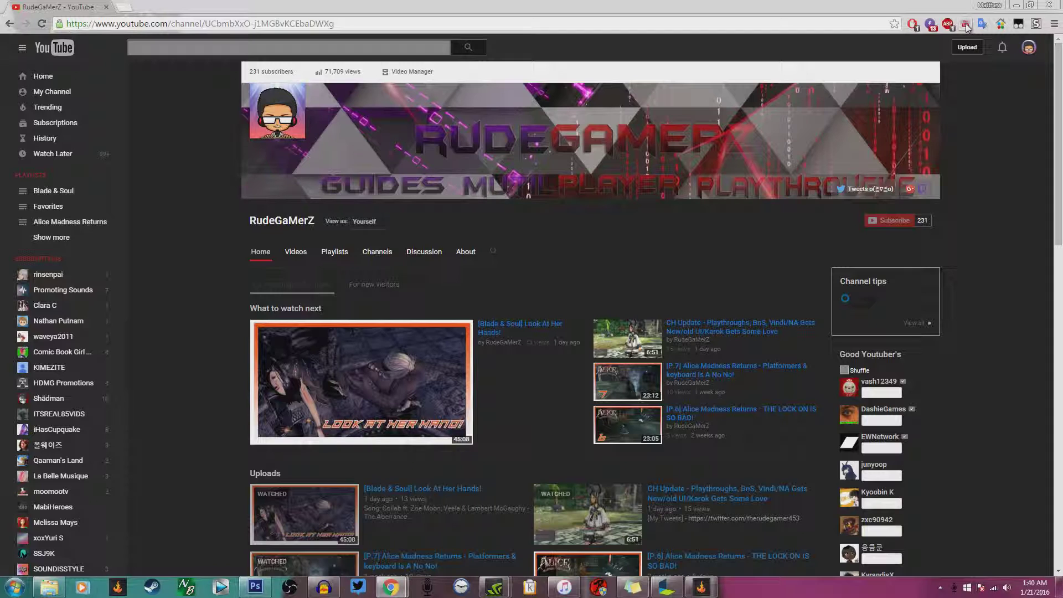
click(43, 24)
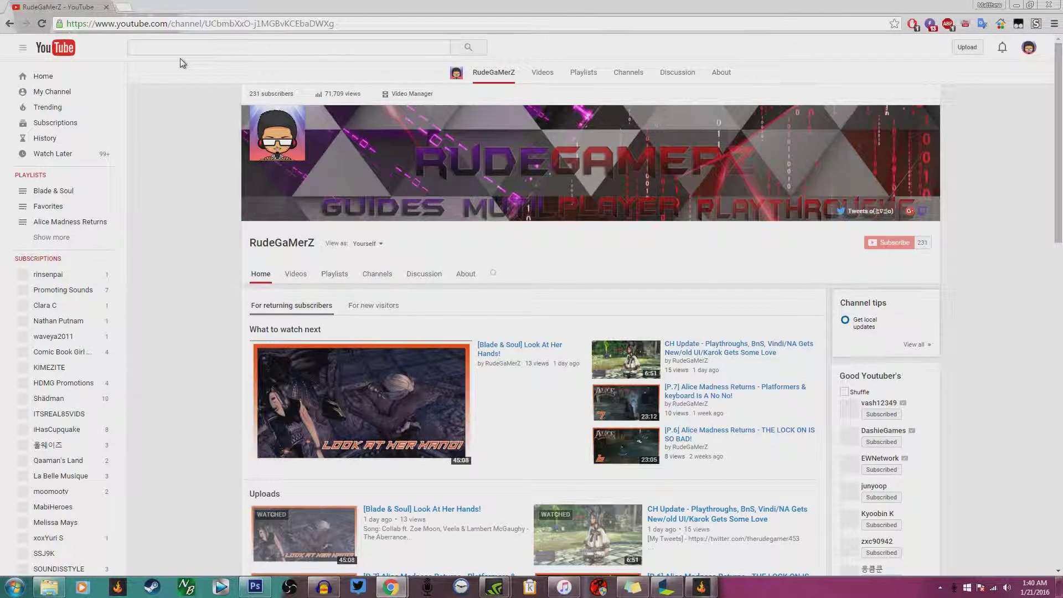
scroll(195, 289, down, 2)
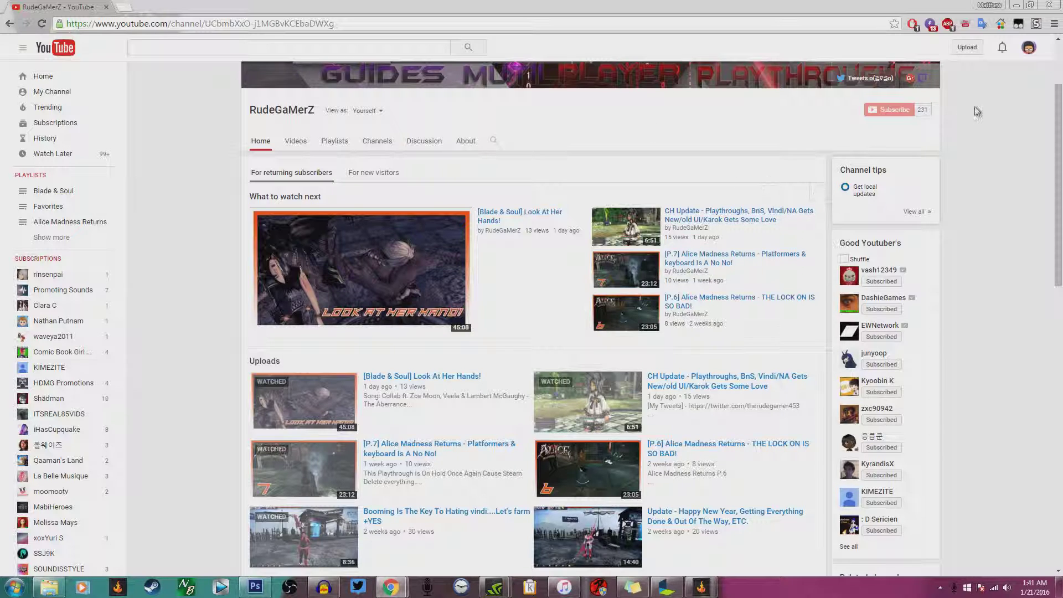
Step: Switch to the discontinued Let's Plays account, examine the bordered thumbnails among the channel's expanded uploads, and return to Photoshop
click(1029, 48)
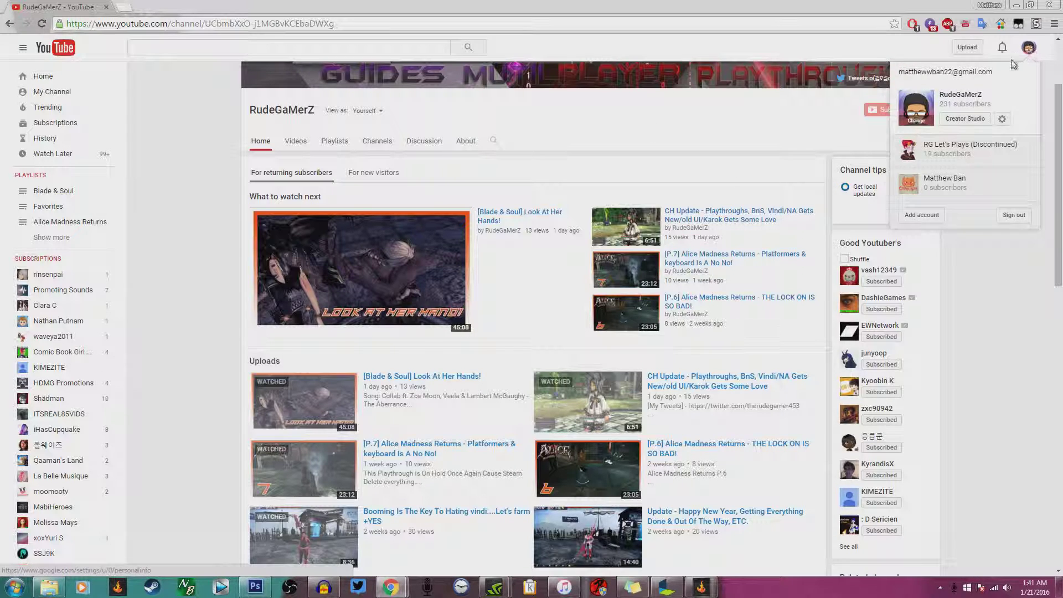
click(956, 151)
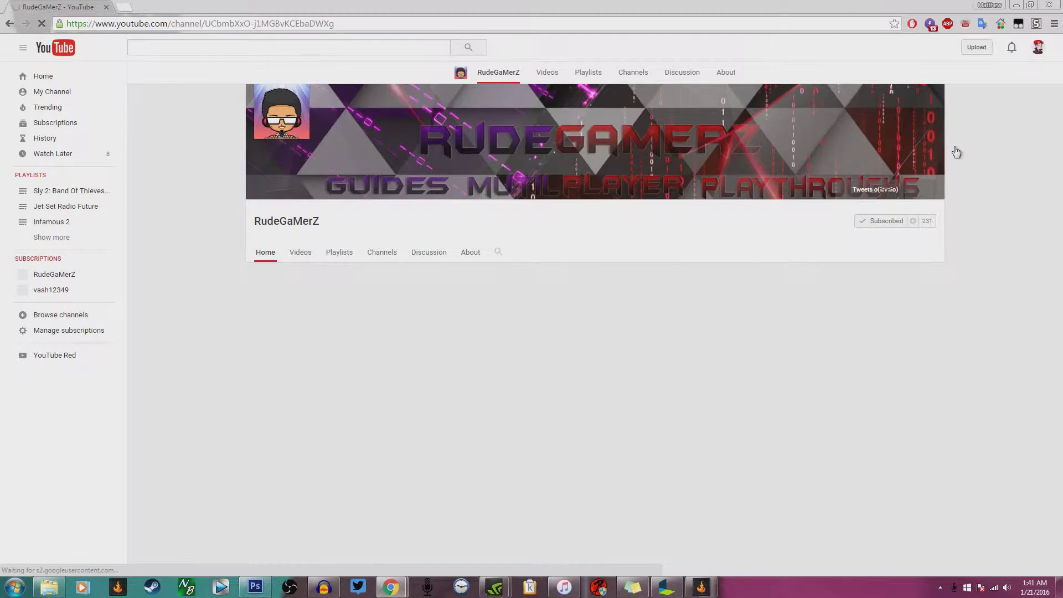
scroll(564, 218, down, 2)
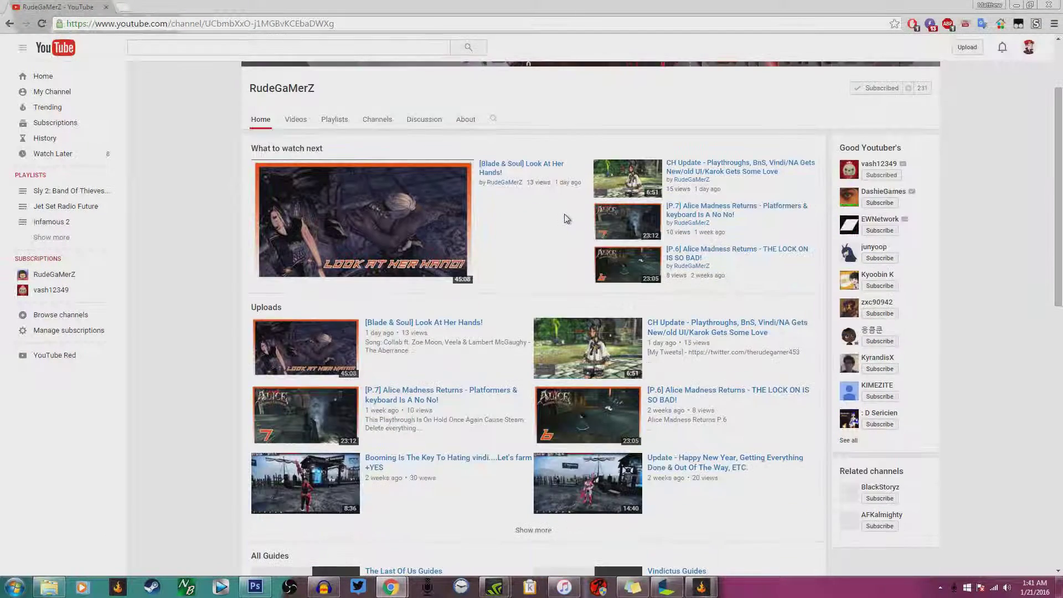
click(547, 530)
scroll(547, 531, down, 6)
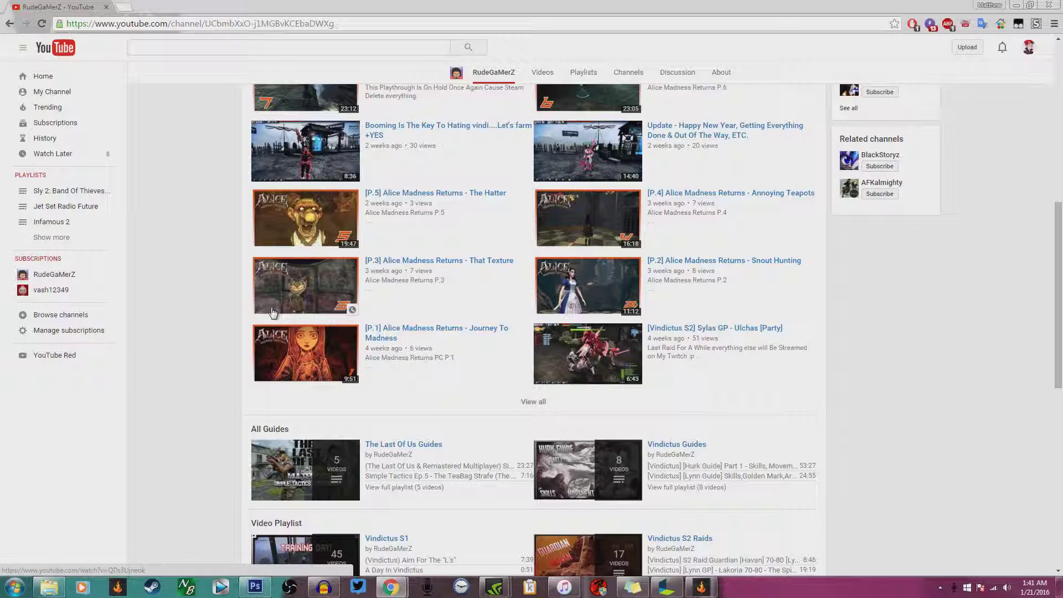
scroll(272, 313, up, 4)
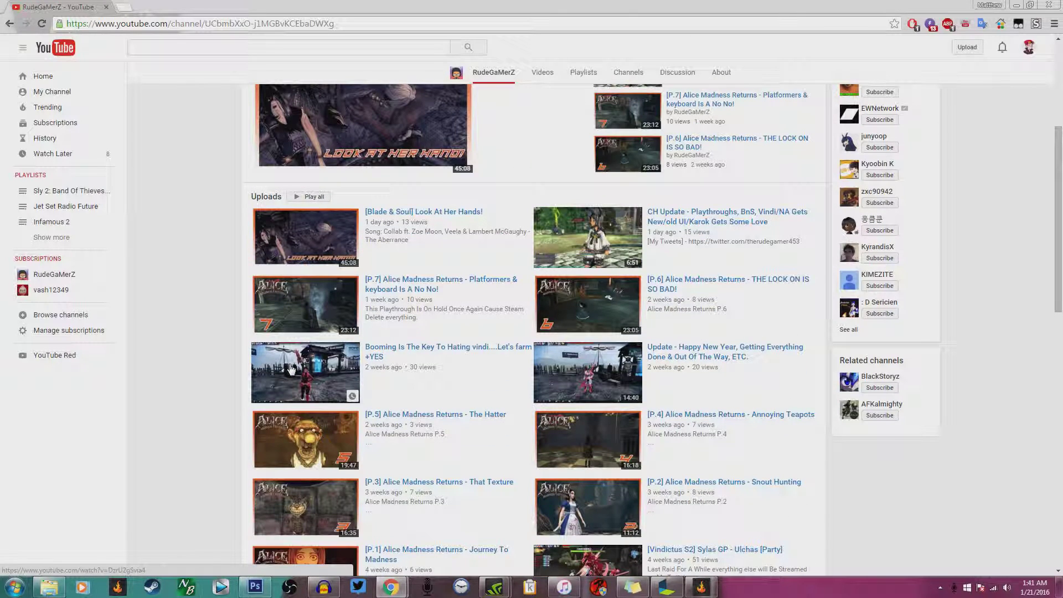
scroll(292, 368, up, 2)
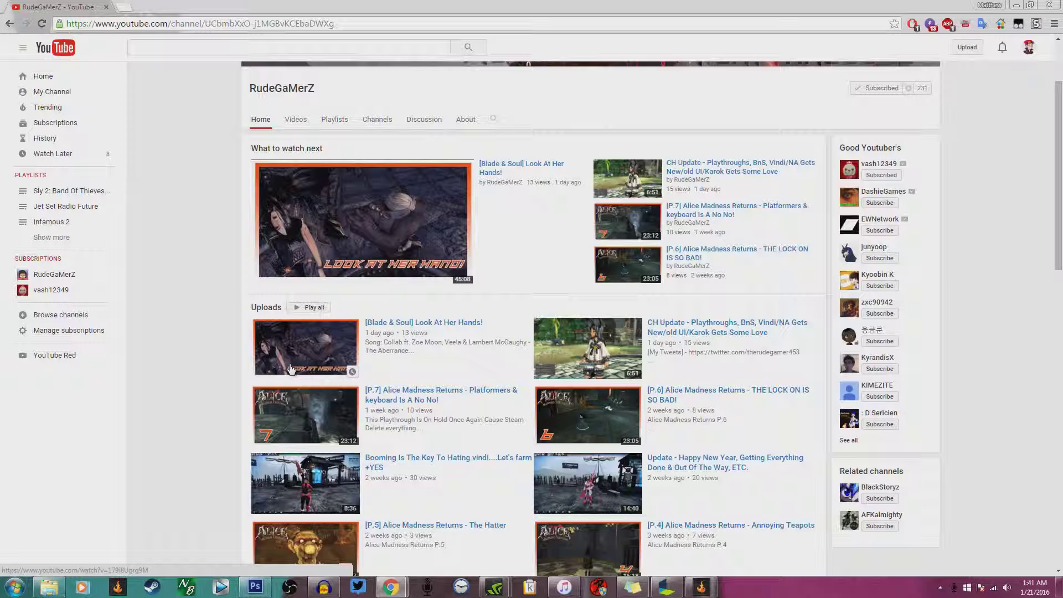
scroll(292, 369, up, 2)
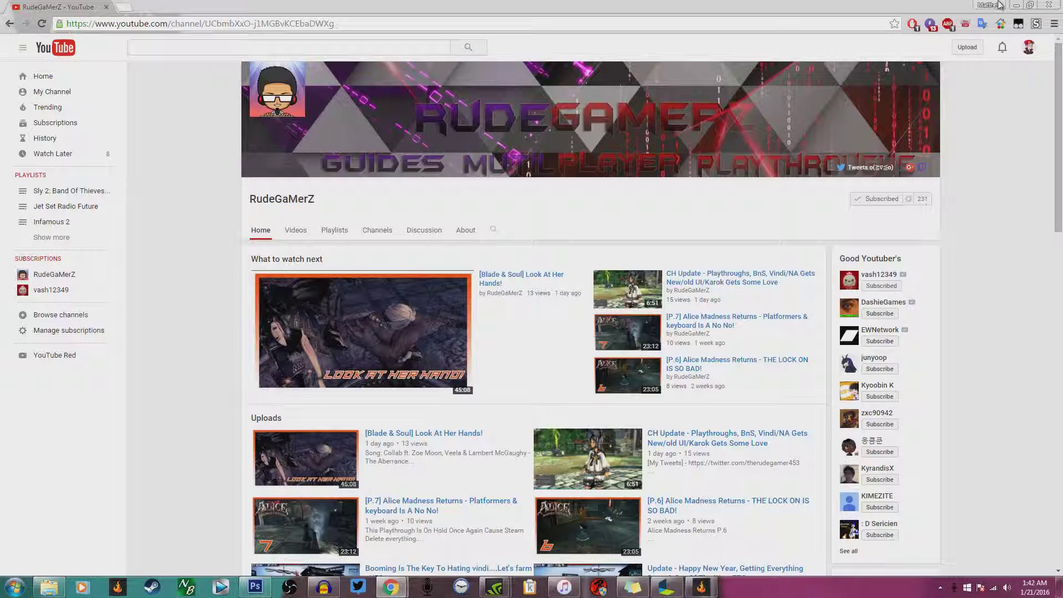
click(1016, 5)
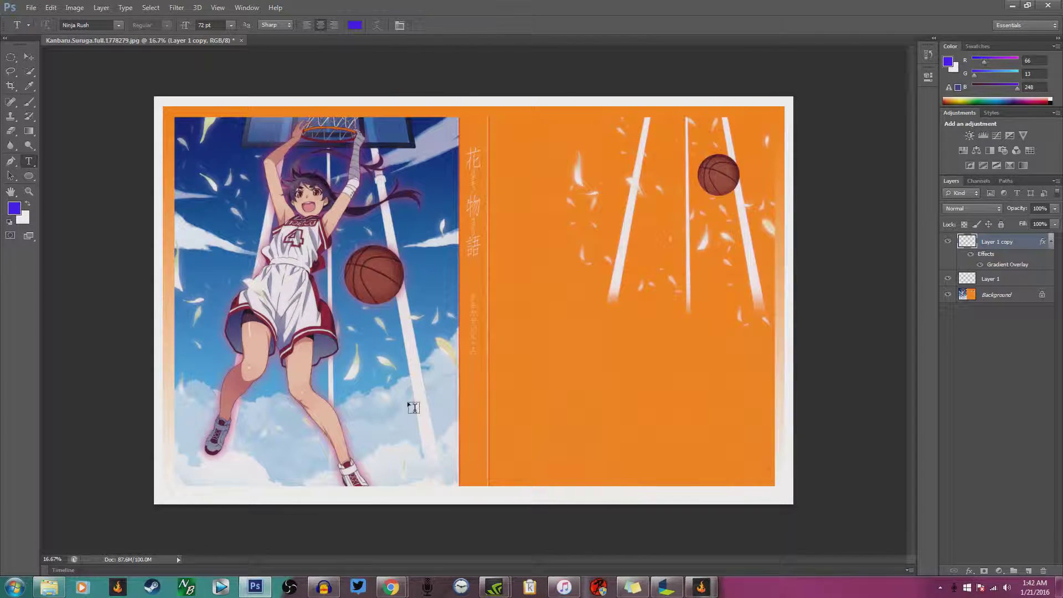
Step: Add the text "BAKA" in orange sampled from the image and move it over the character's lower legs
click(421, 420)
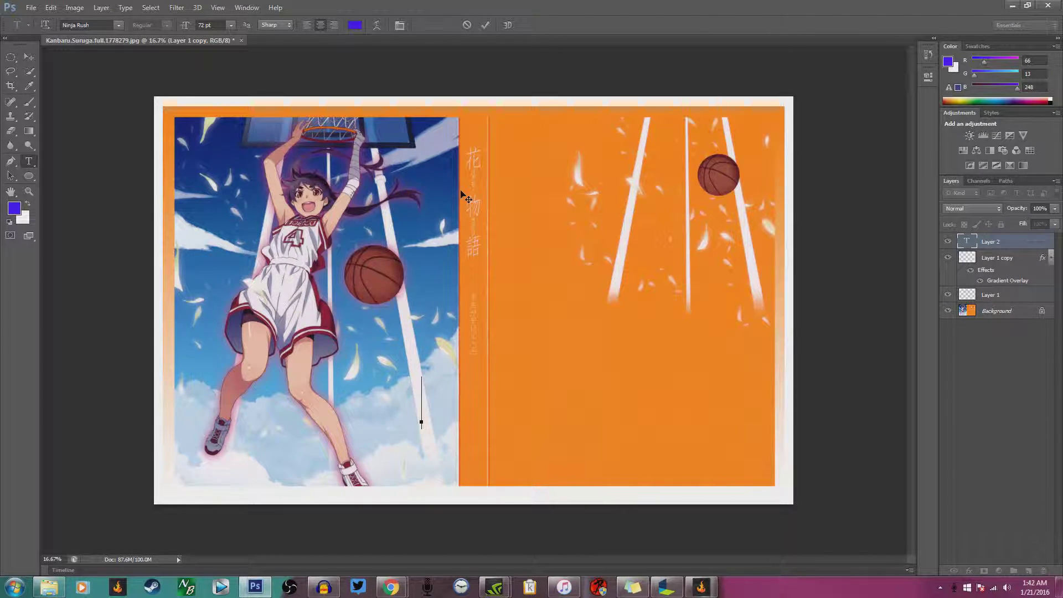
click(353, 24)
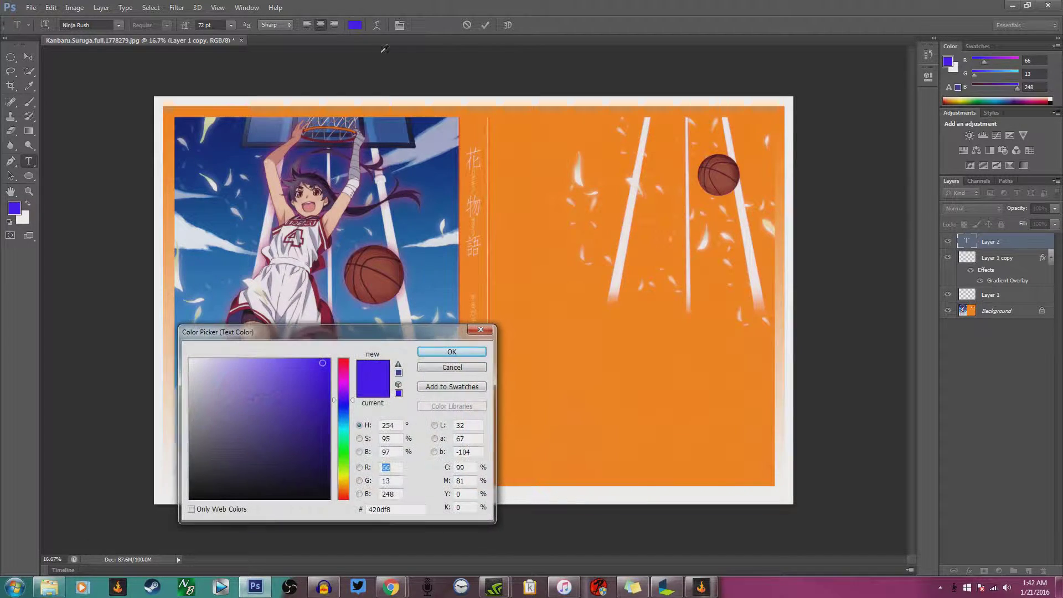
click(582, 275)
click(452, 352)
text(BAS)
text(E)
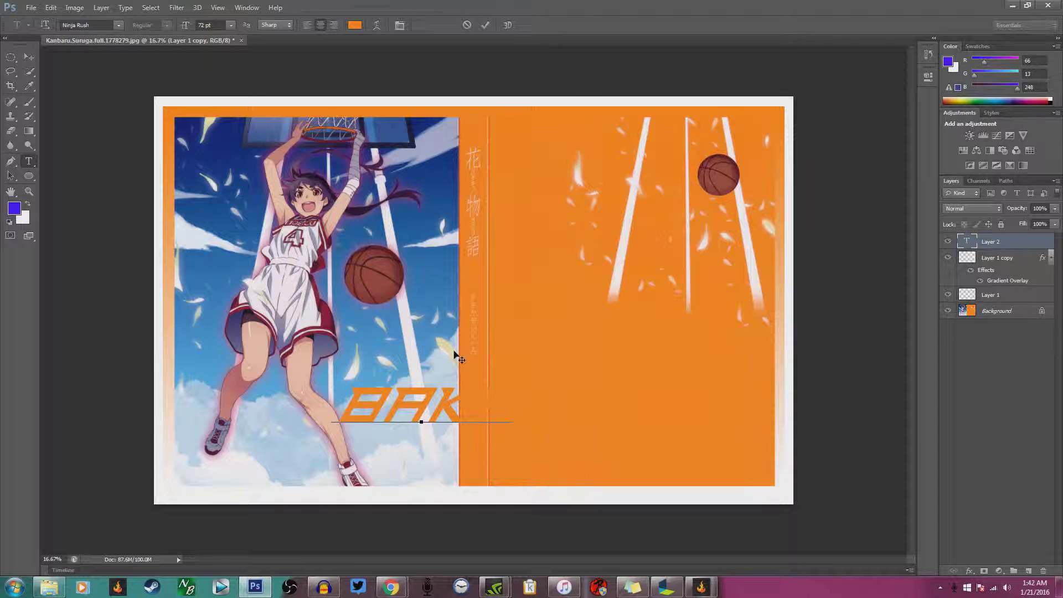
click(28, 57)
drag(405, 418, 329, 434)
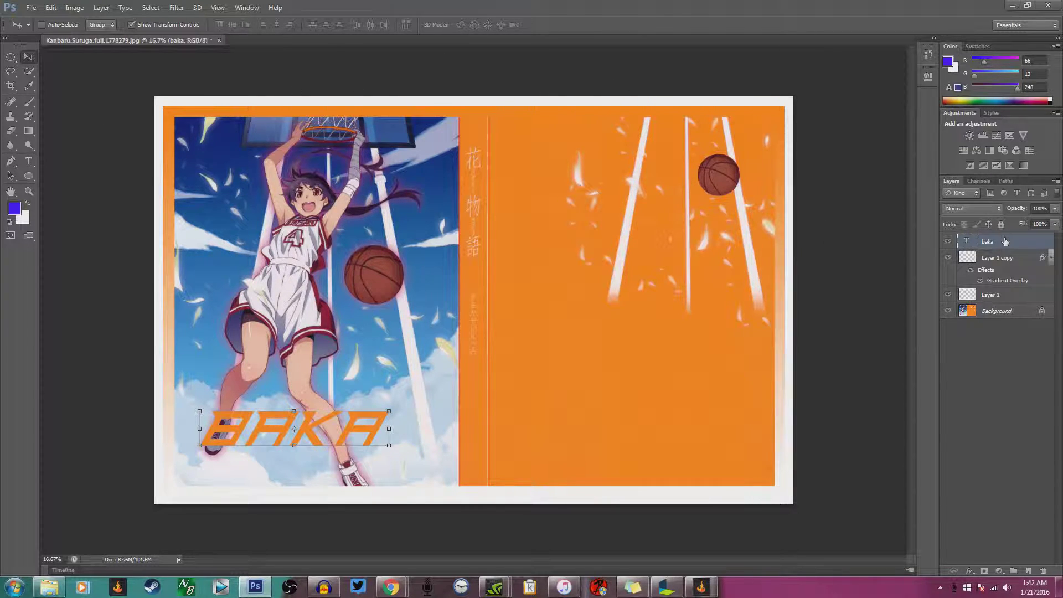
Step: Add a Stroke effect to the BAKA text layer and set the stroke color to white
right_click(1005, 239)
click(891, 141)
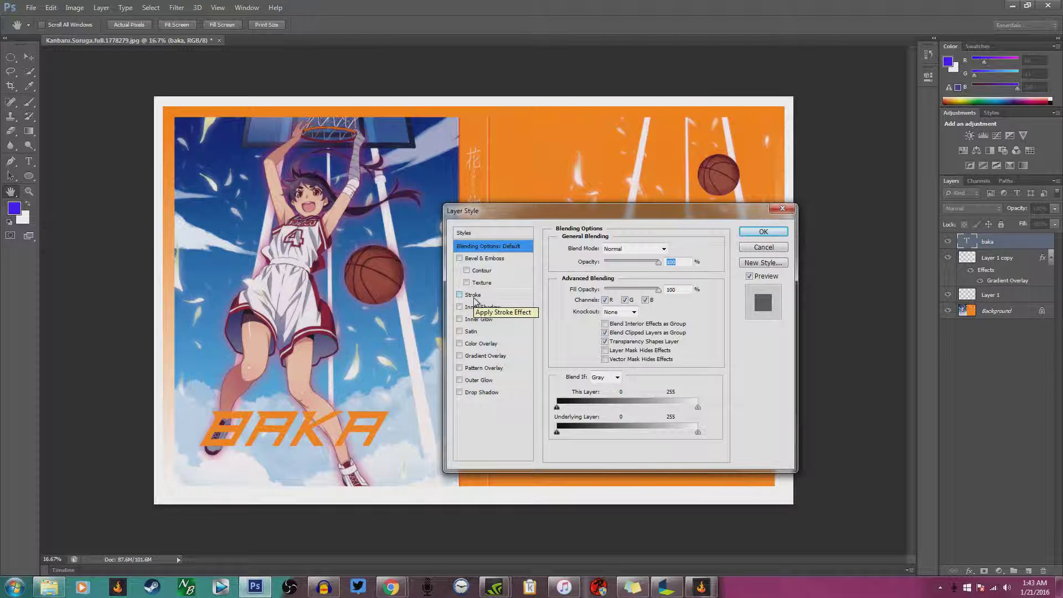
click(474, 296)
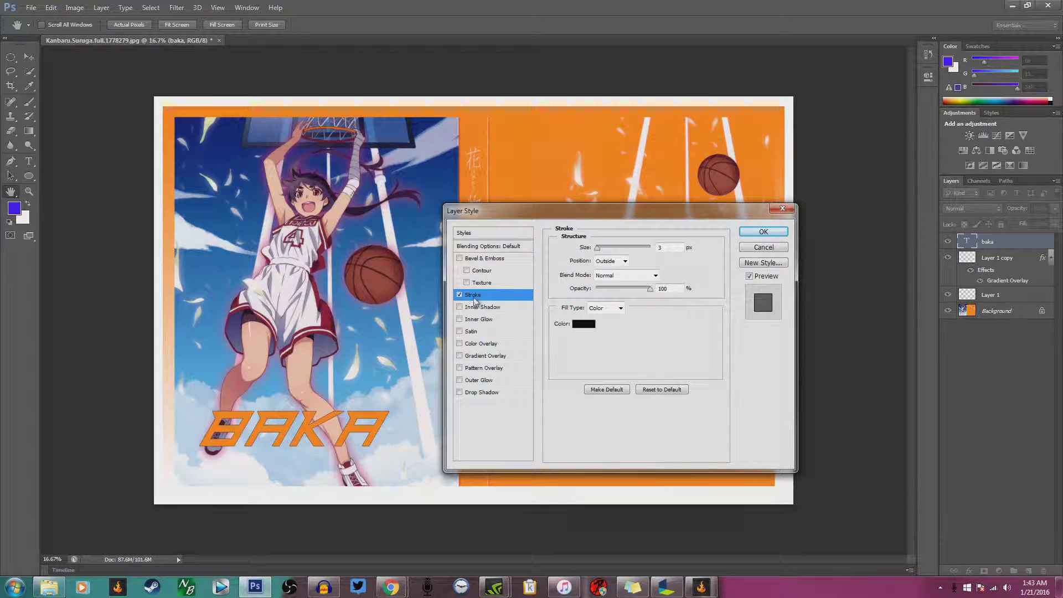
click(588, 325)
drag(305, 376, 169, 351)
click(455, 355)
Step: Set the text stroke's size to 7 px
double_click(670, 248)
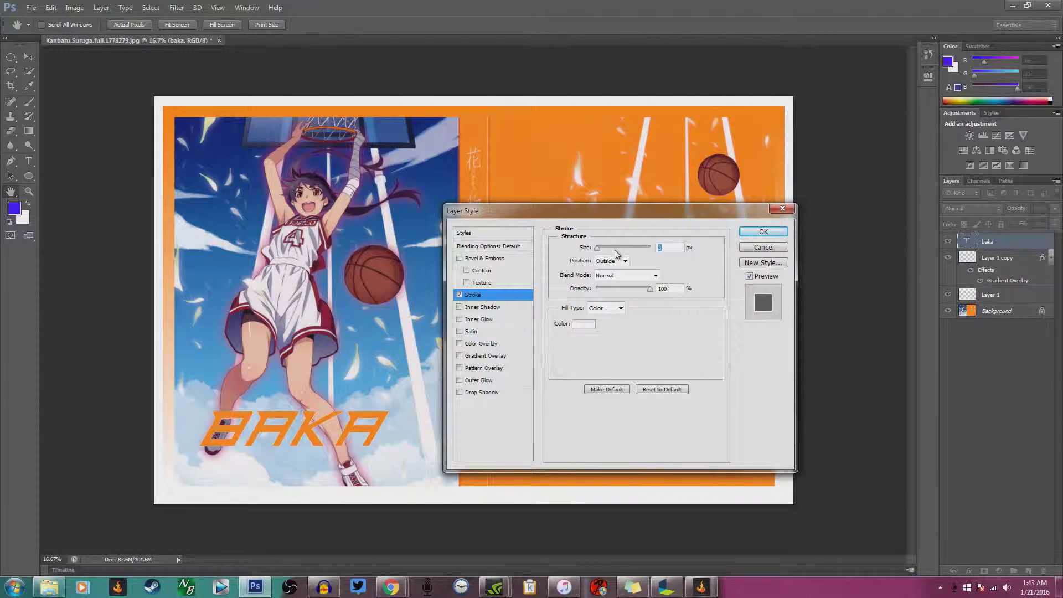
text(6)
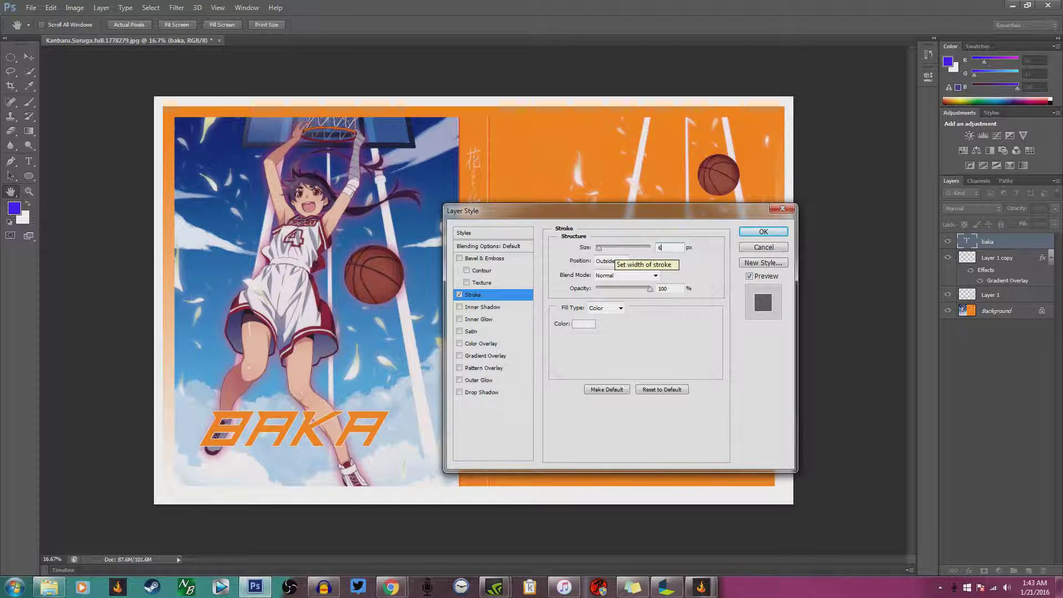
key(BackSpace)
text(6)
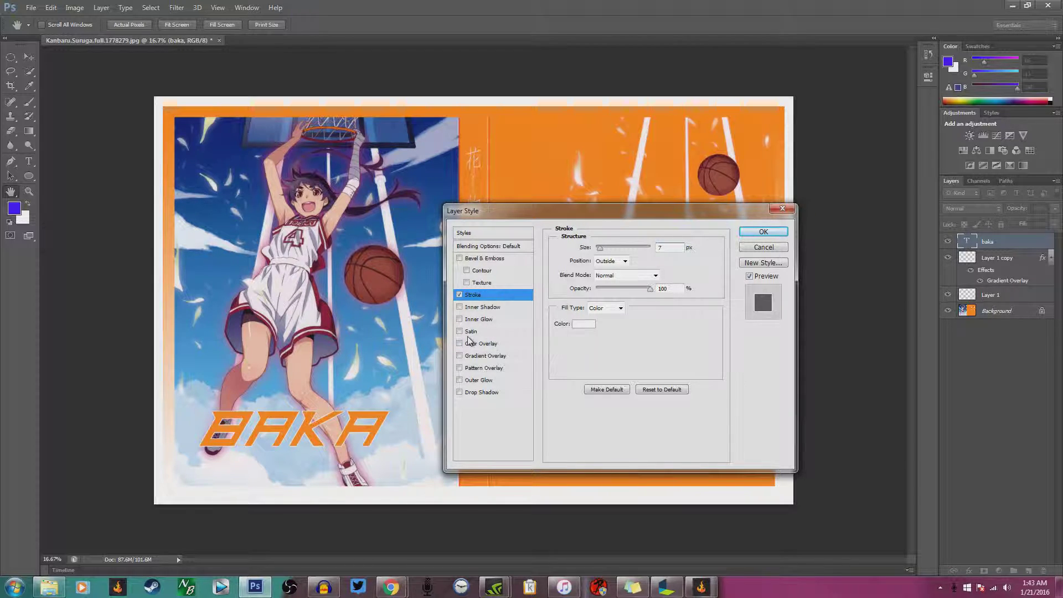
Step: Try Inner Shadow, Inner Glow, Color Overlay and Gradient Overlay effects on the BAKA text
click(459, 307)
click(460, 320)
click(459, 345)
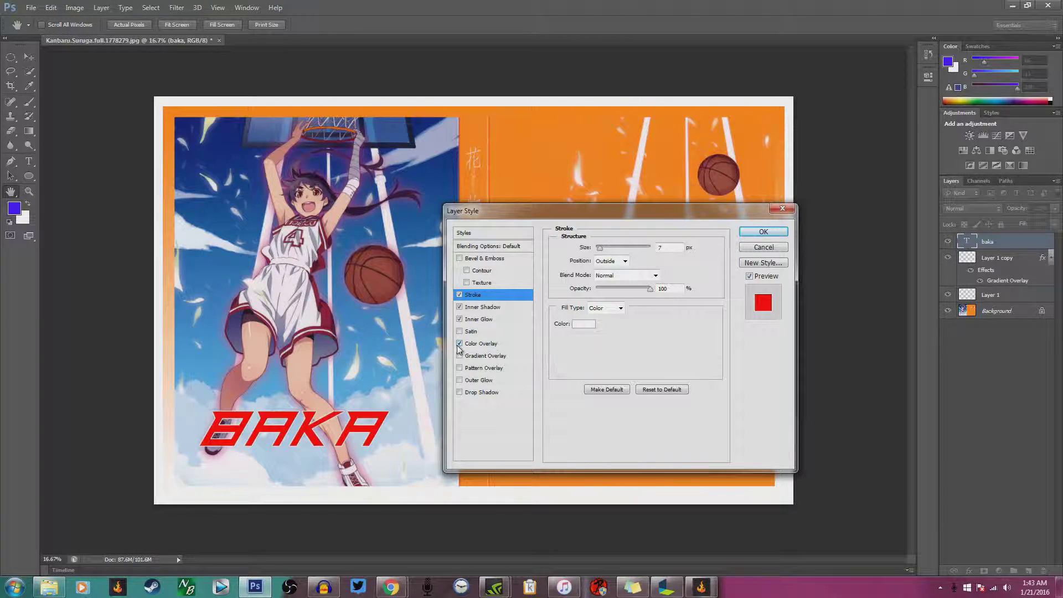
click(459, 344)
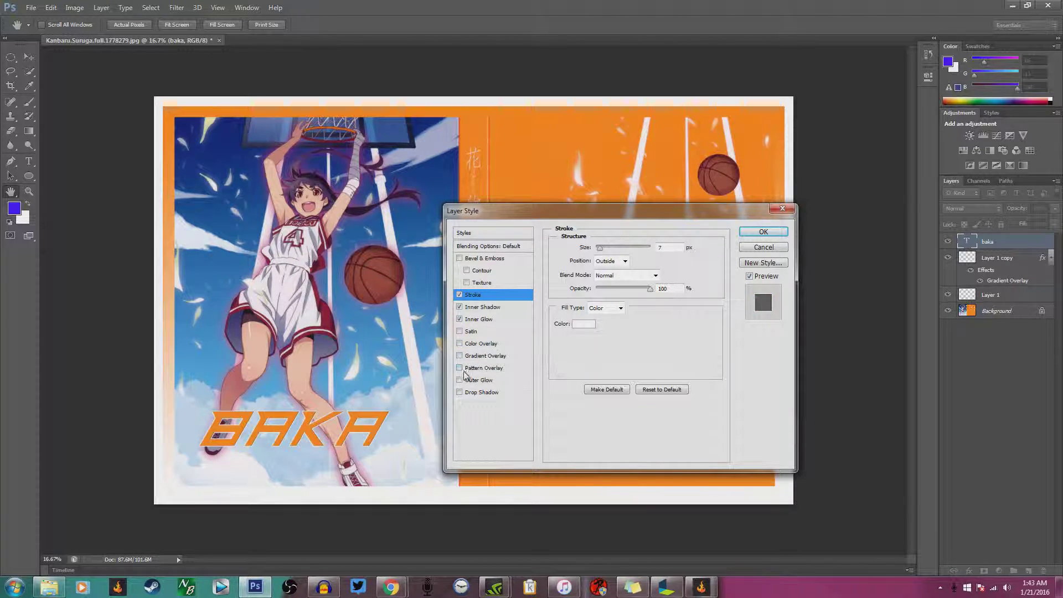
click(463, 356)
click(463, 356)
Step: Try a Drop Shadow with 1% spread on the BAKA text, then disable it
click(460, 393)
click(473, 392)
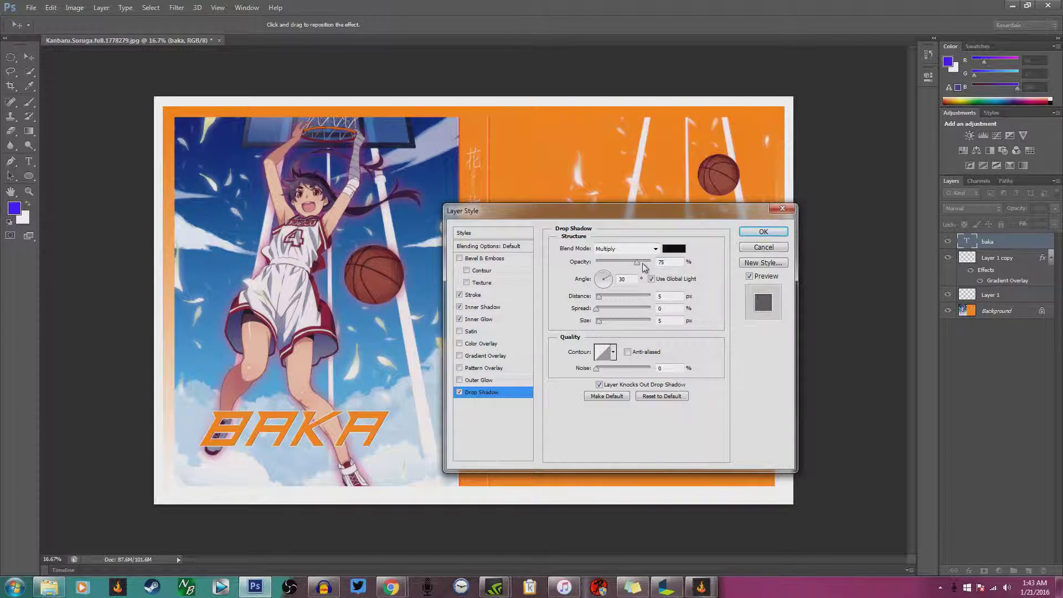
click(595, 309)
click(459, 392)
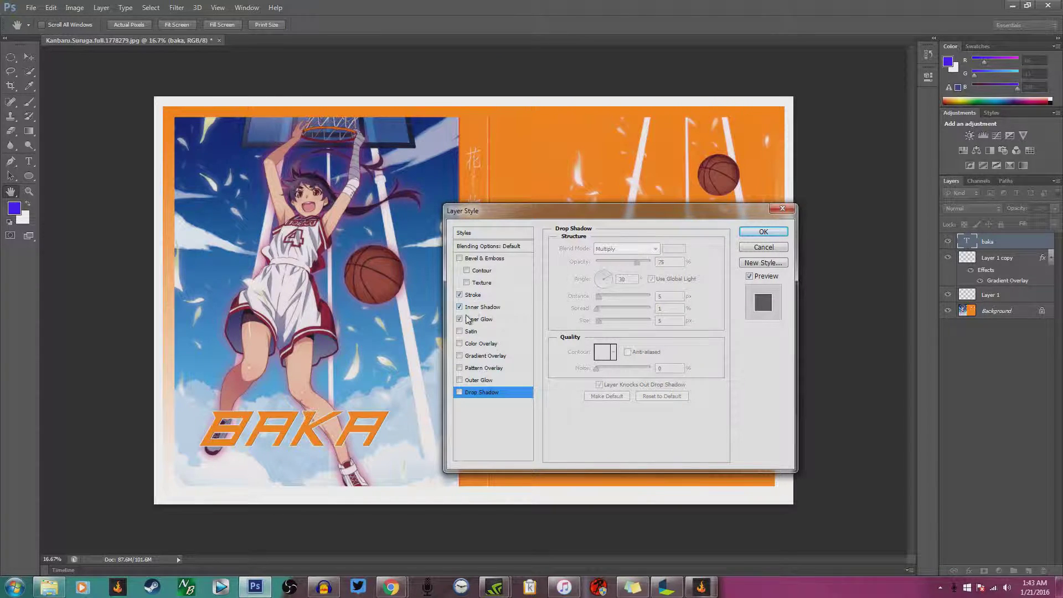
Step: Turn off Inner Glow and Inner Shadow, and apply the layer style with only the Stroke effect enabled
click(460, 320)
click(460, 307)
click(459, 295)
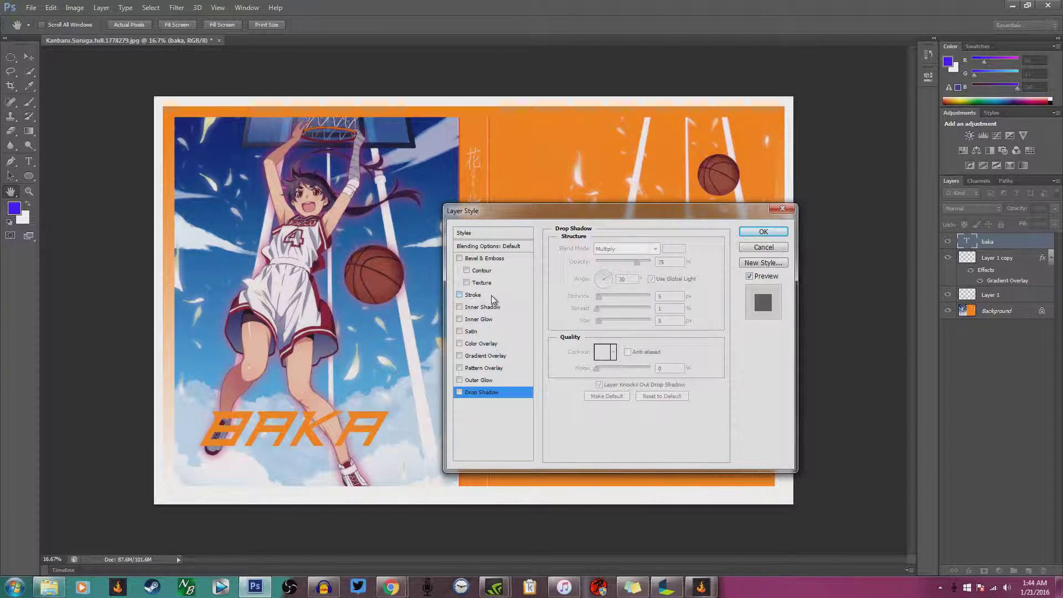
click(481, 296)
click(482, 297)
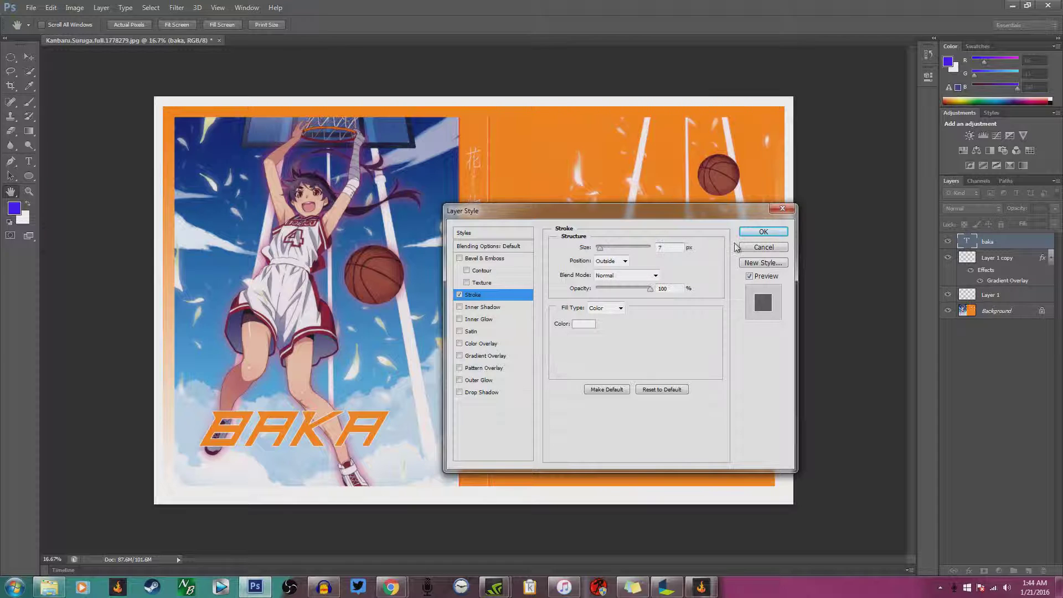
click(760, 232)
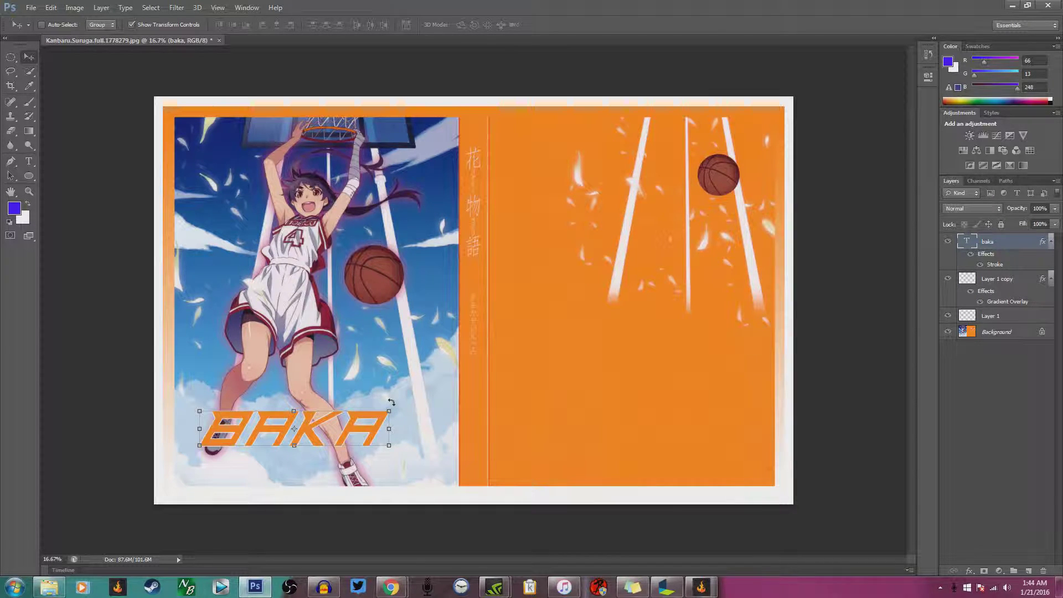
Step: Scale the BAKA text to about 115% width and 118% height, nudge it slightly over the lower legs, and commit the transform
drag(389, 411, 425, 384)
drag(390, 419, 382, 426)
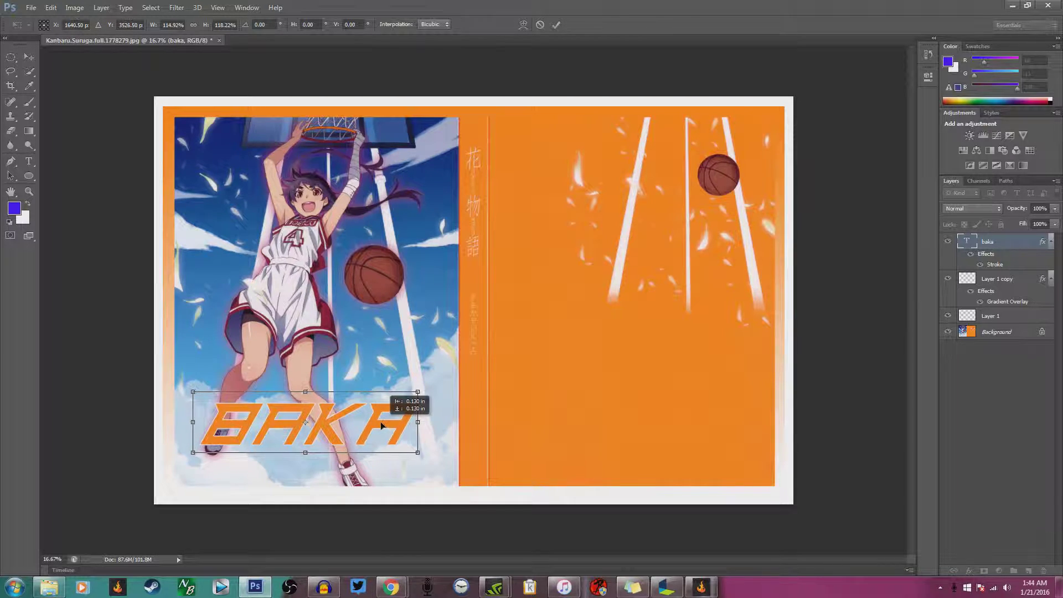
click(556, 25)
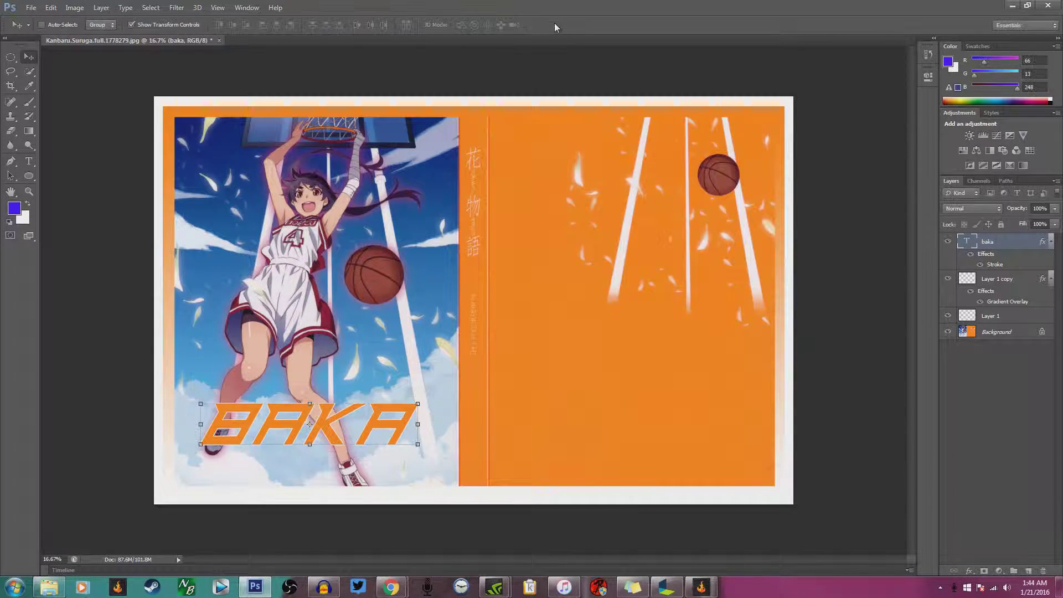
Step: Activate the Type tool
click(31, 161)
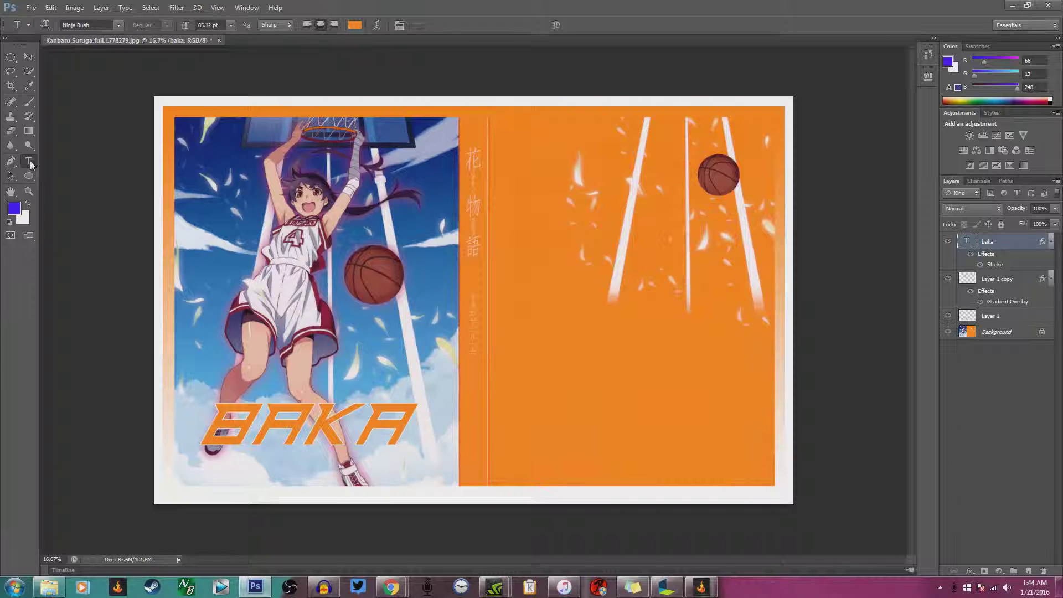